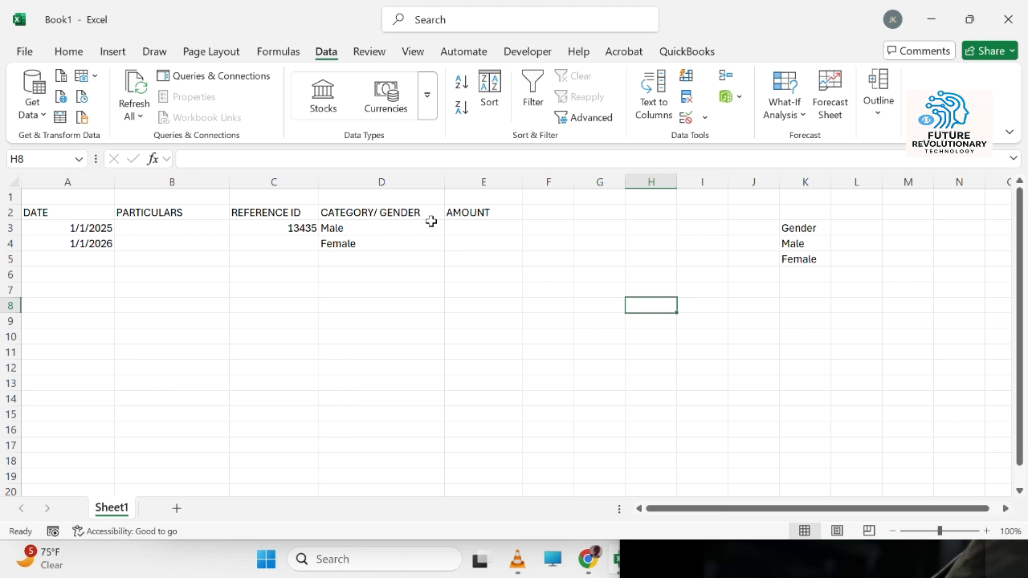
Step: Extend the gender dropdown's list source to K4:K7 and apply the change to all cells with the same validation settings
left_click(414, 229)
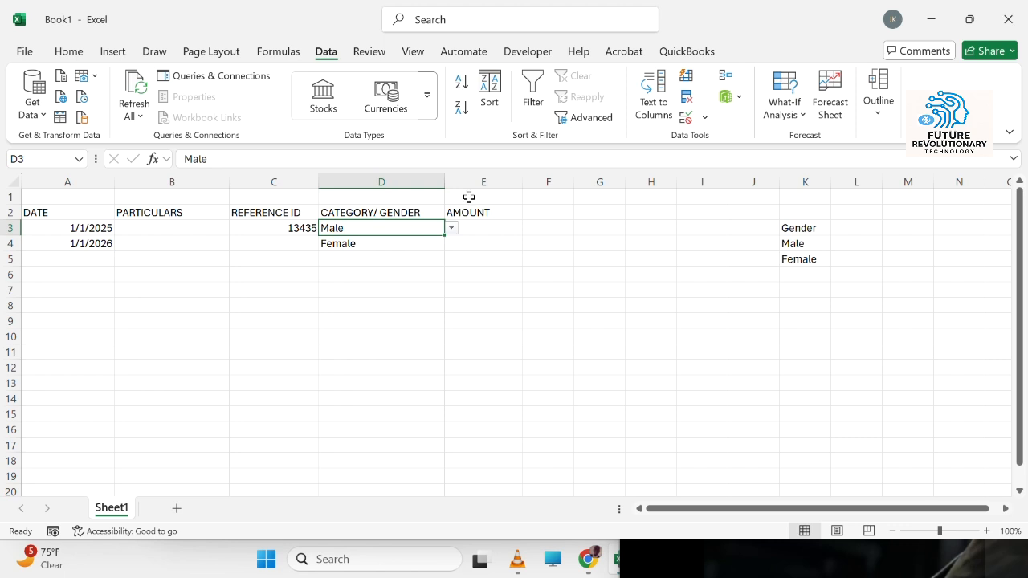
left_click(807, 241)
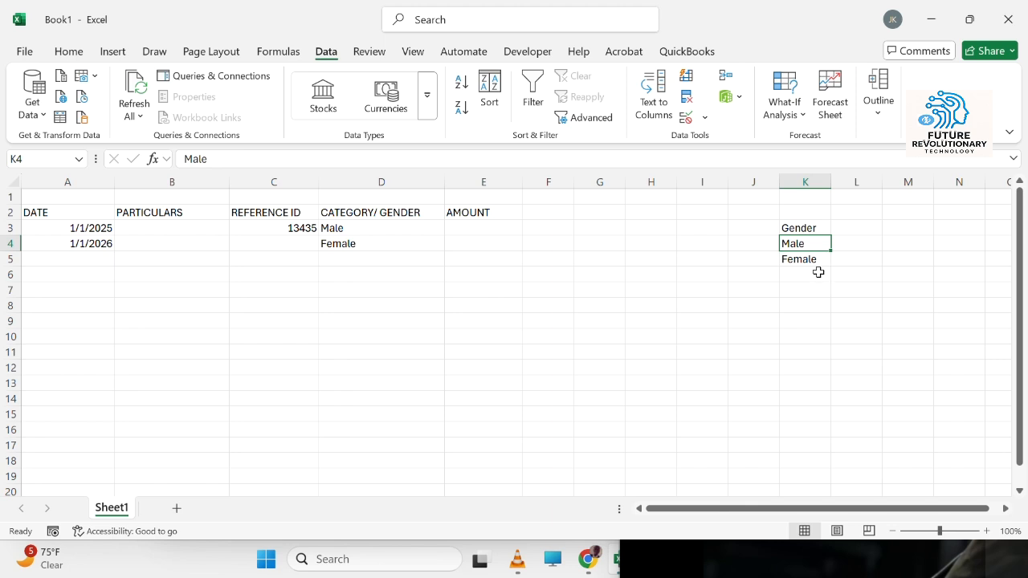
left_click(818, 272)
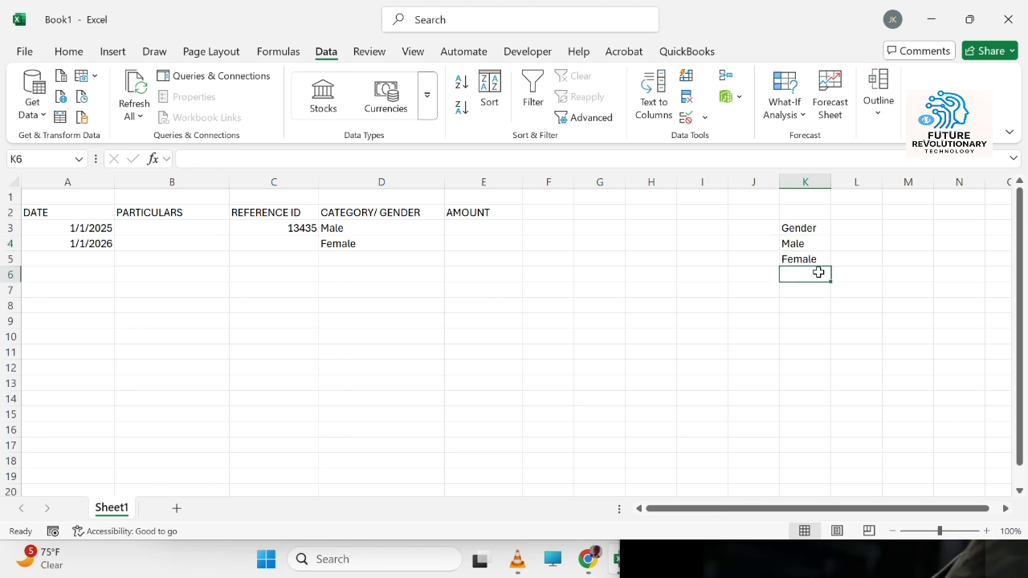
left_click(402, 239)
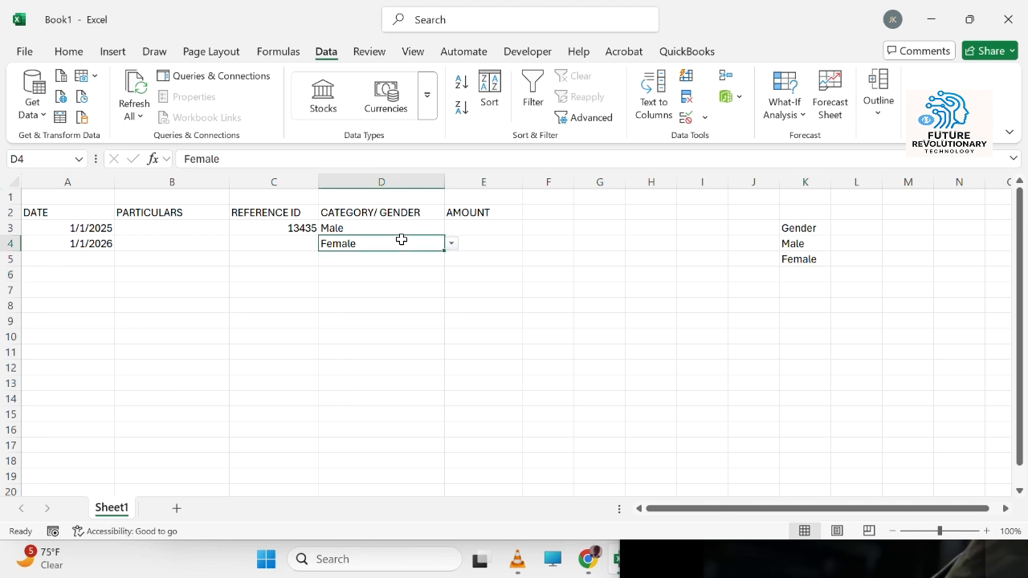
left_click(685, 118)
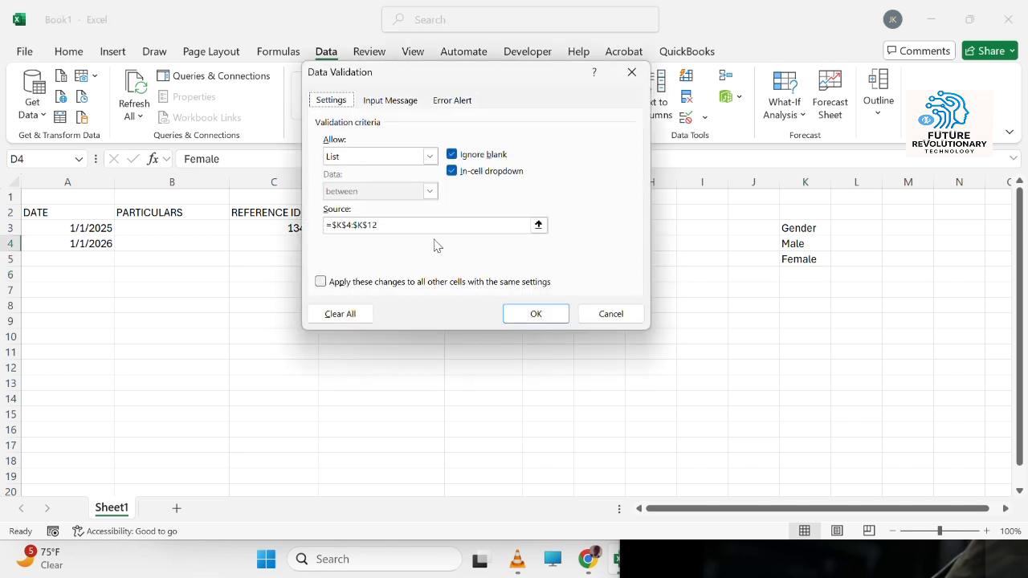
left_click(455, 225)
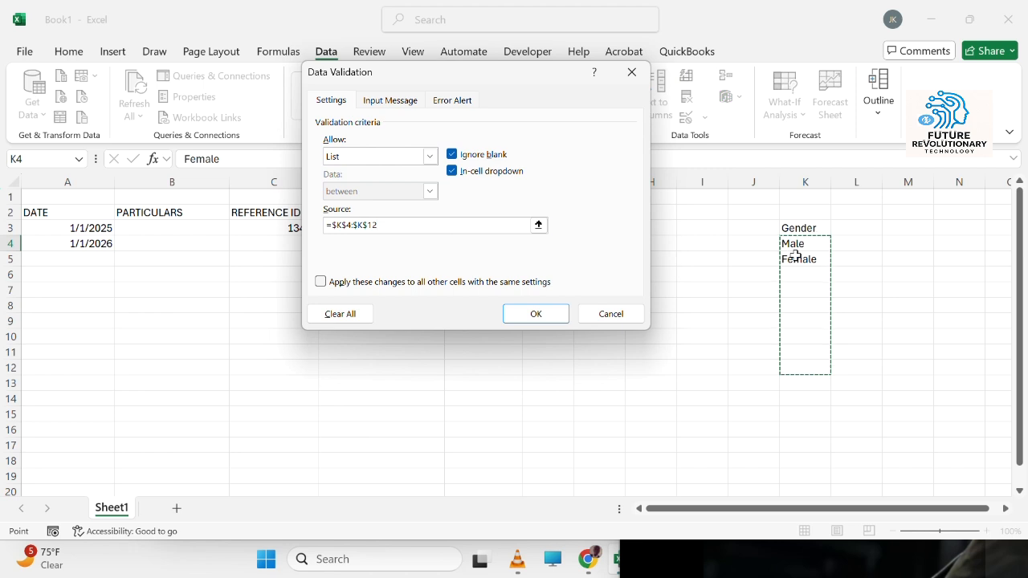
left_click_drag(793, 245, 805, 365)
left_click(805, 240)
left_click_drag(805, 239, 808, 289)
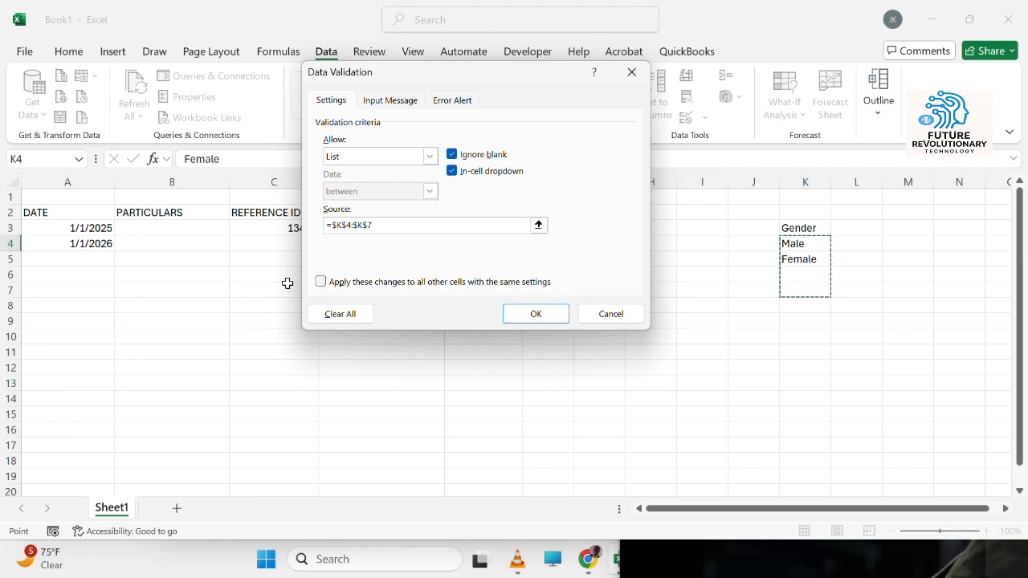
left_click(320, 282)
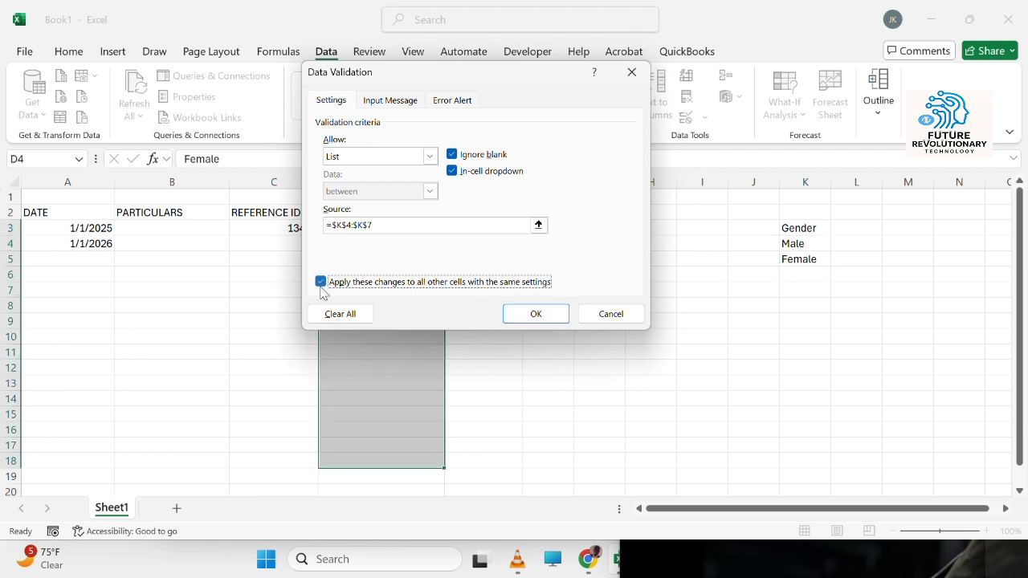
left_click(532, 320)
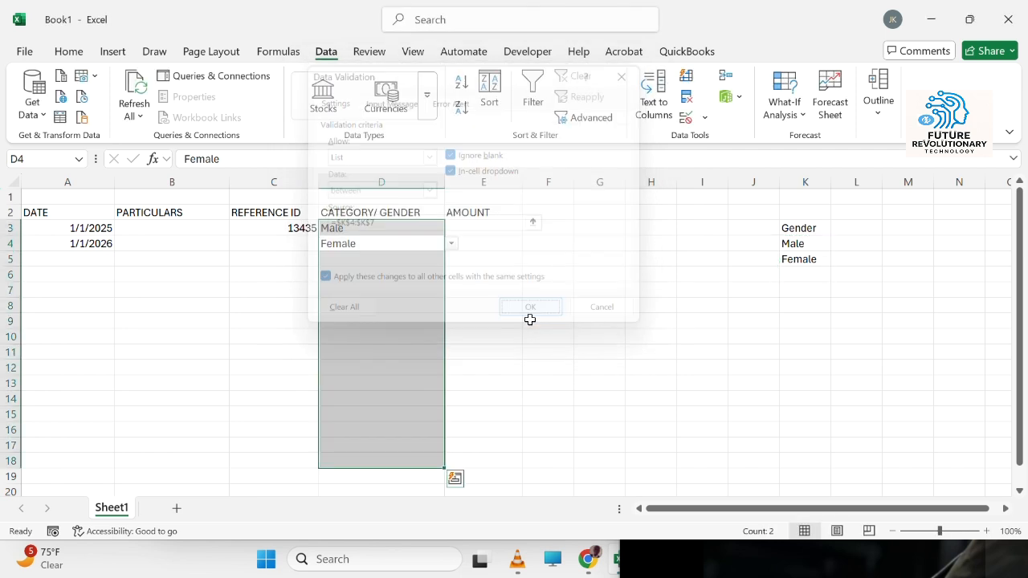
Step: Add Niether, Prefer not to say and Trans as new entries below Female in the gender list
left_click(803, 276)
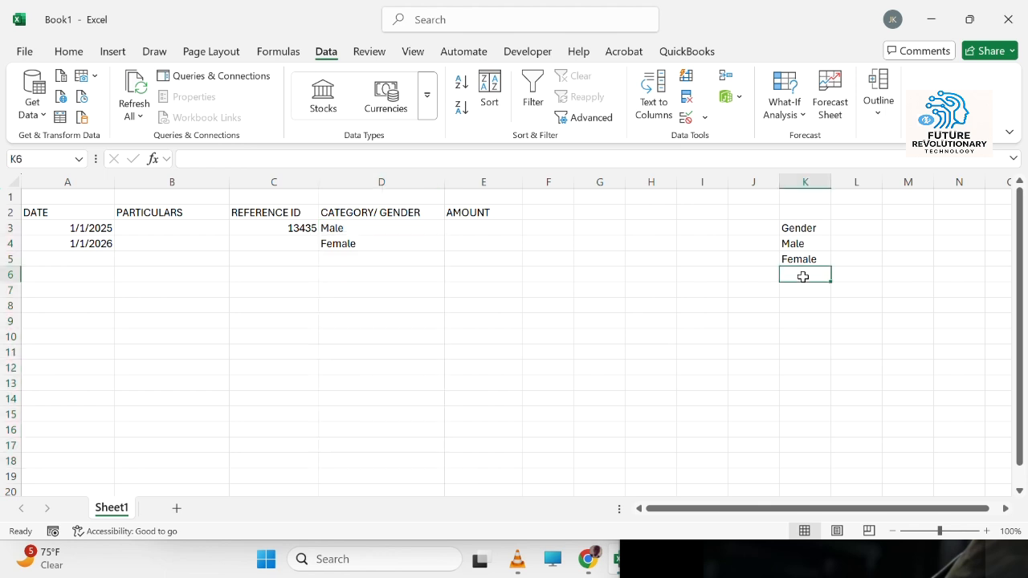
type("Nie")
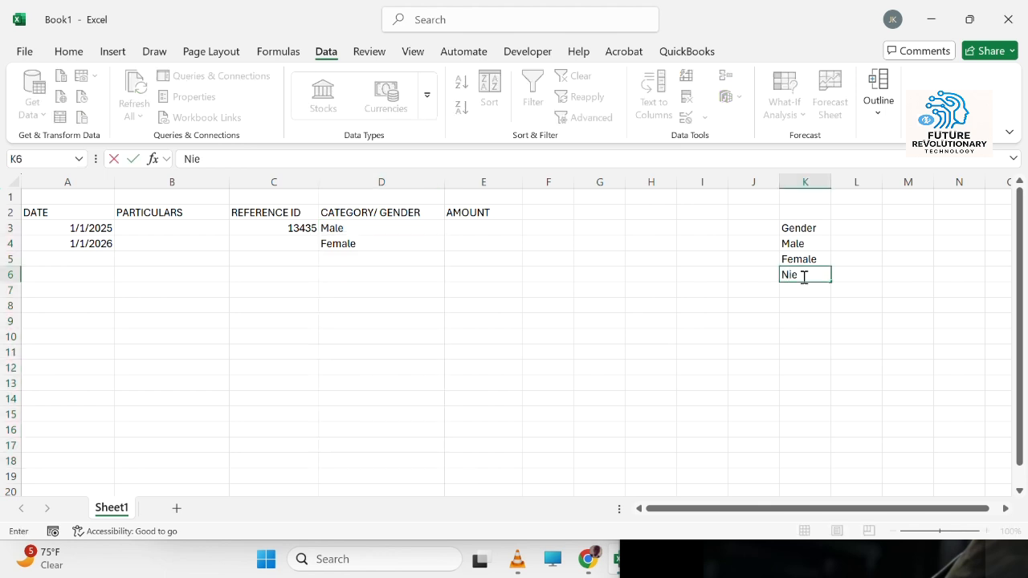
type("ther")
key("Return")
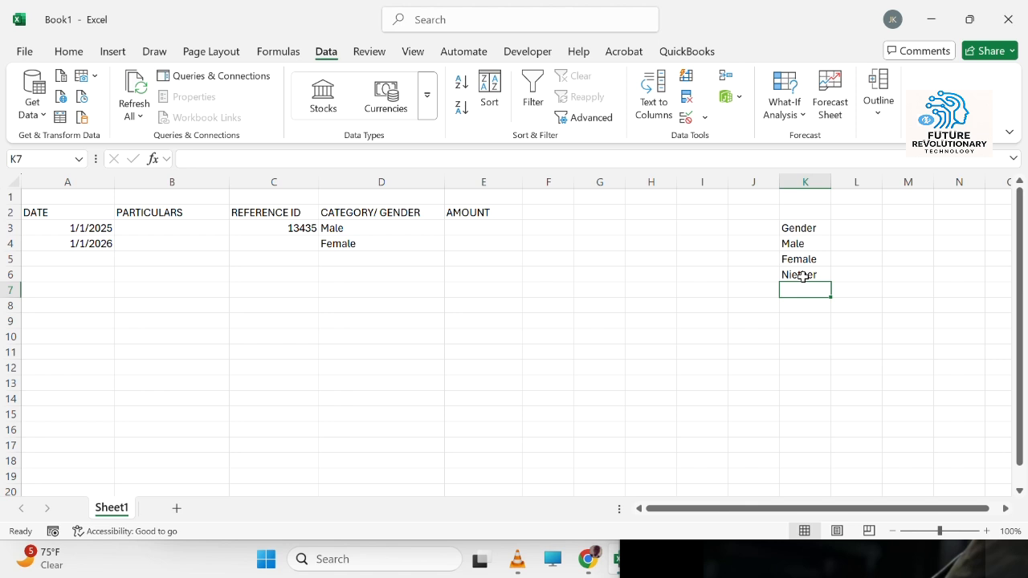
type("Pref")
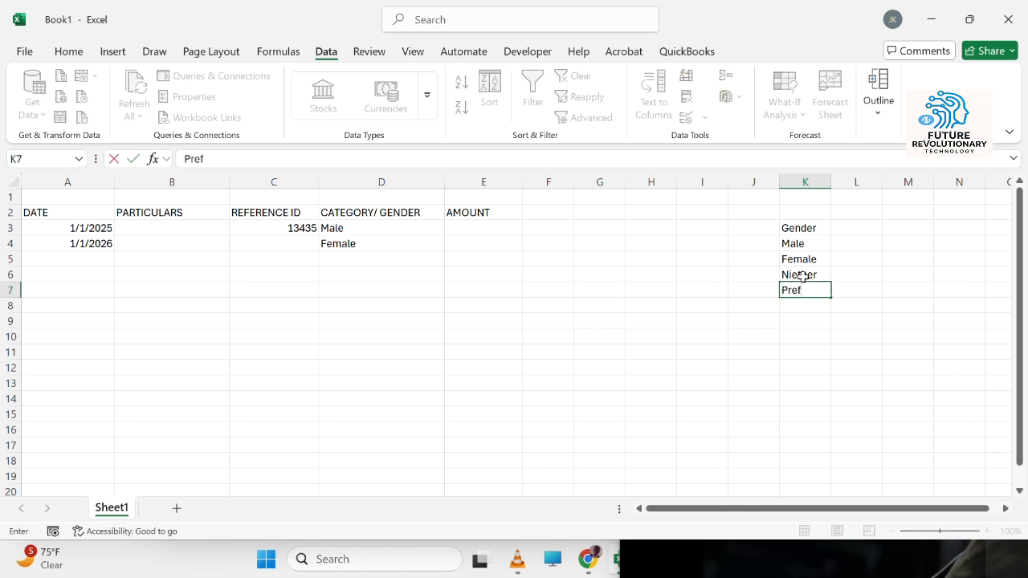
type("er not to say")
key("Return")
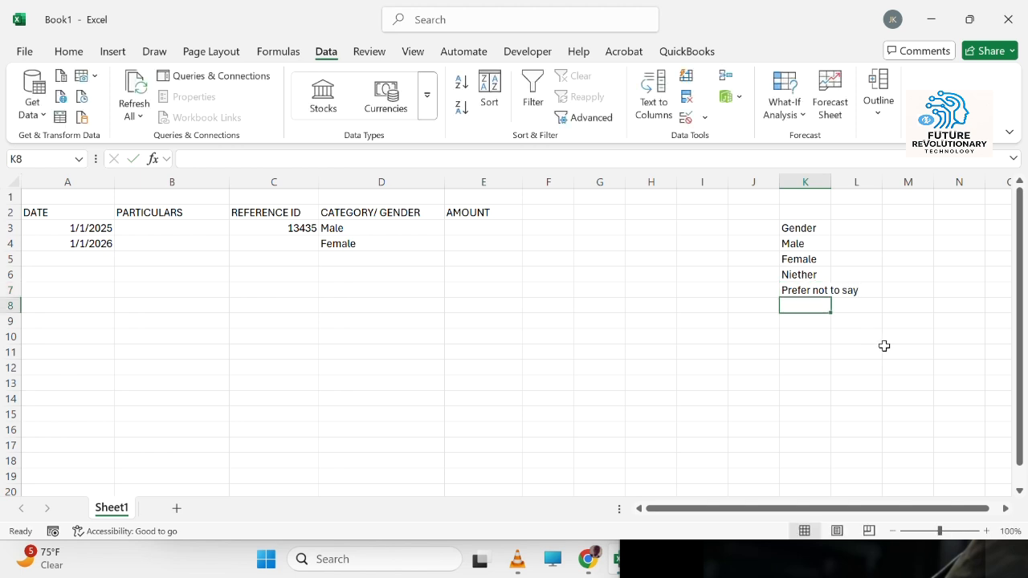
type("Trans")
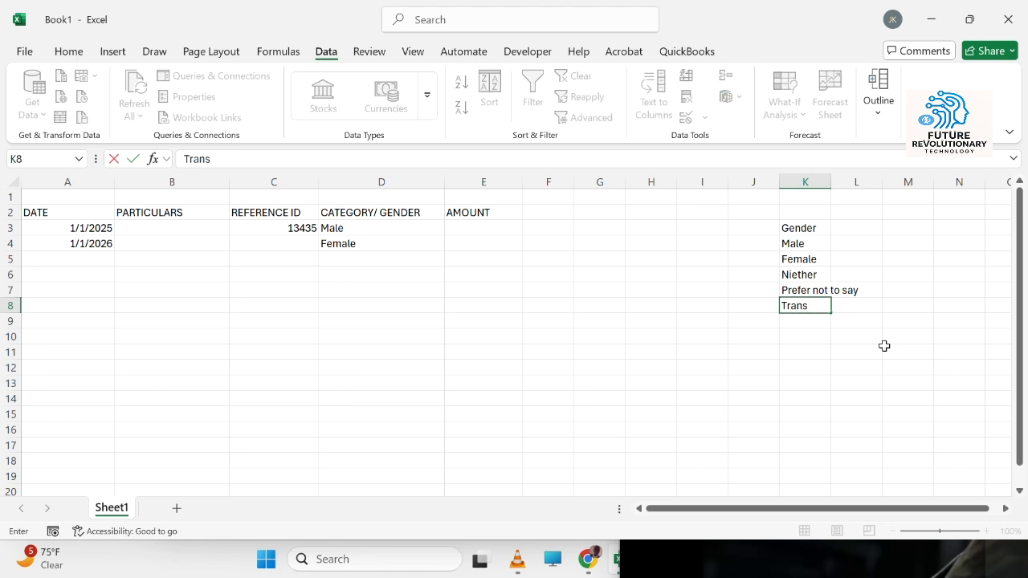
key("Return")
key("Return")
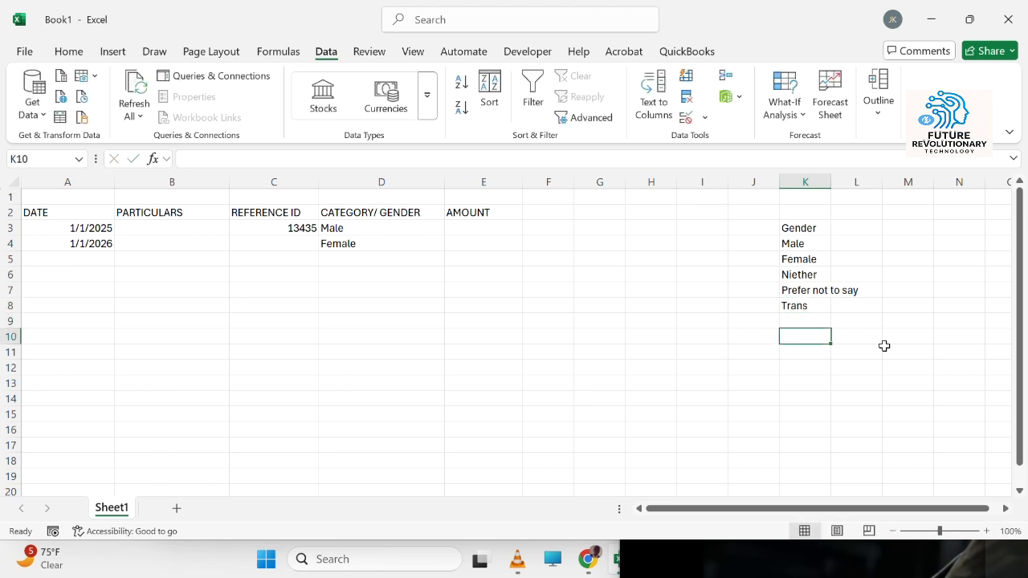
Step: Open the gender dropdown in D4 and inspect its list validation source
left_click(431, 244)
left_click(452, 245)
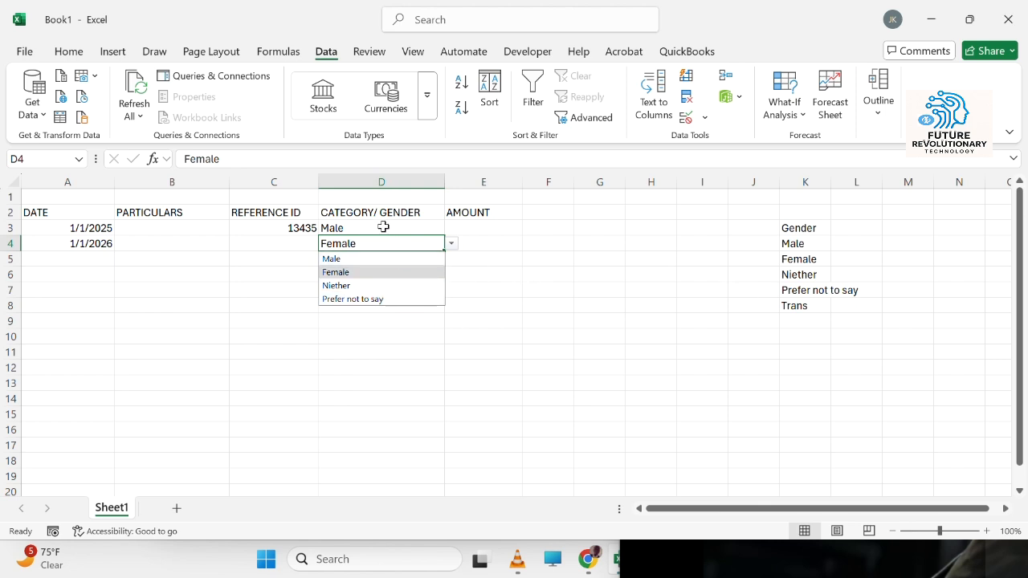
left_click(685, 119)
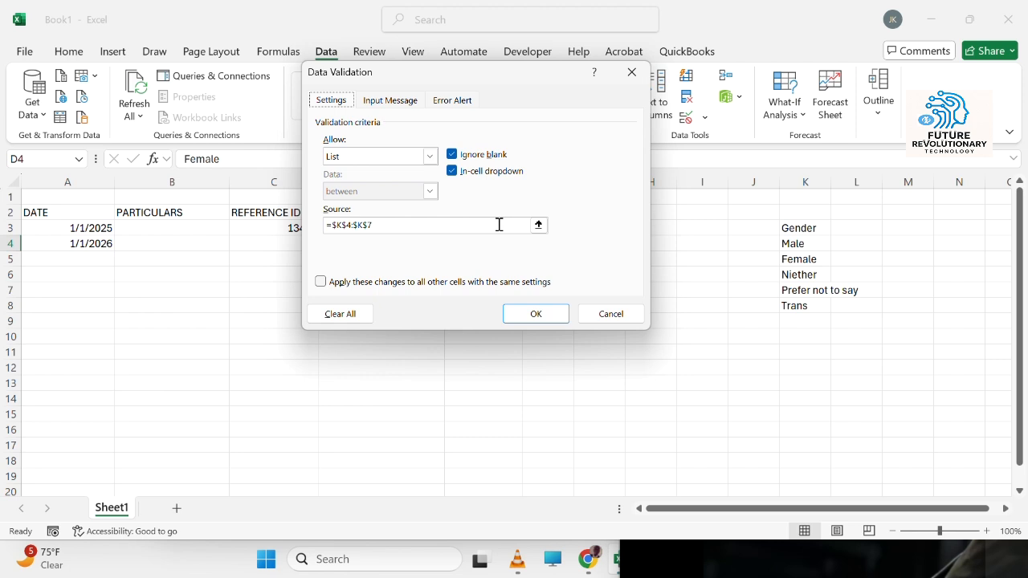
left_click(501, 225)
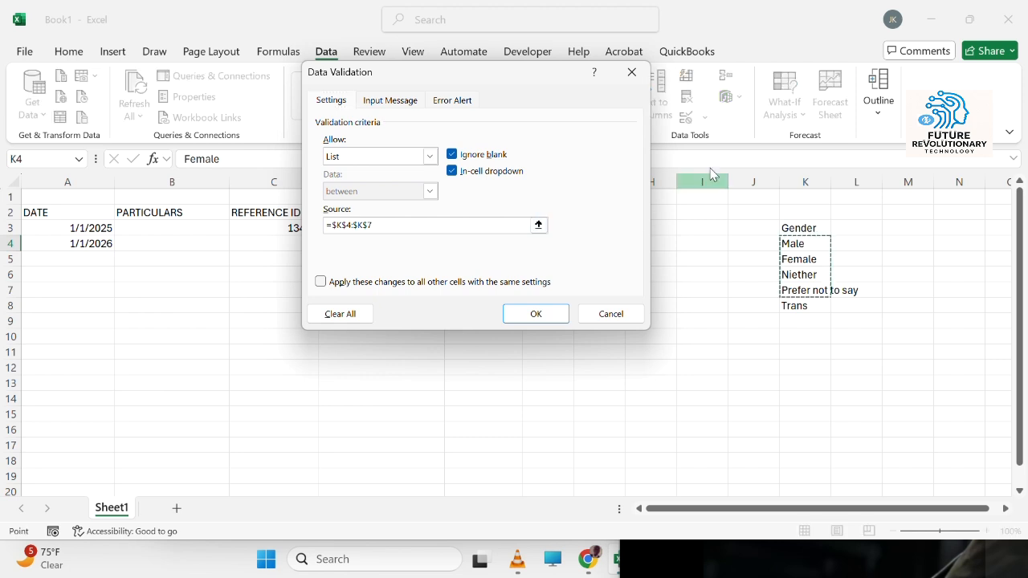
left_click(631, 72)
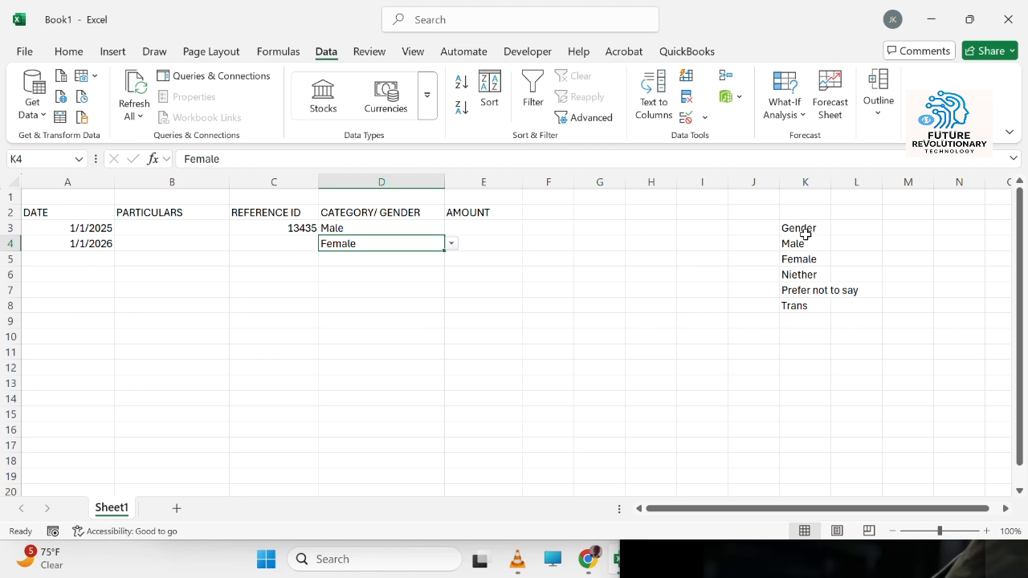
Step: Delete the Niether, Prefer not to say and Trans entries from the gender list
left_click(804, 262)
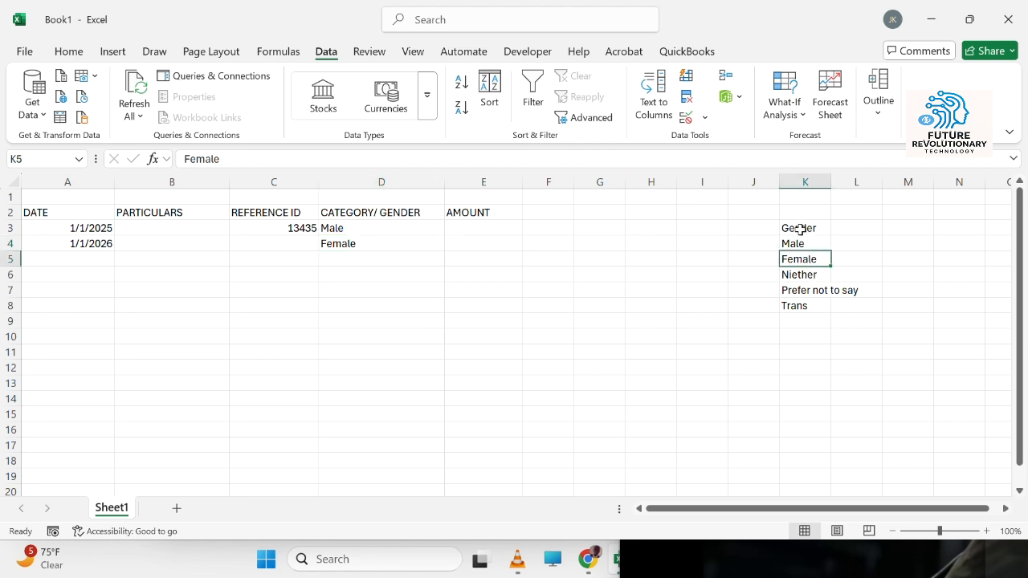
left_click_drag(804, 228, 802, 303)
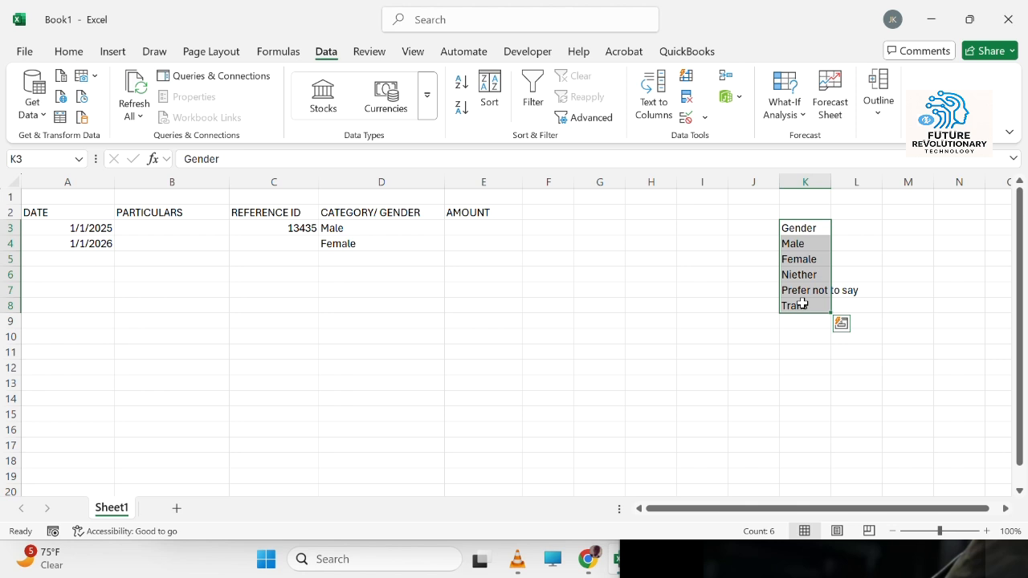
left_click(803, 304)
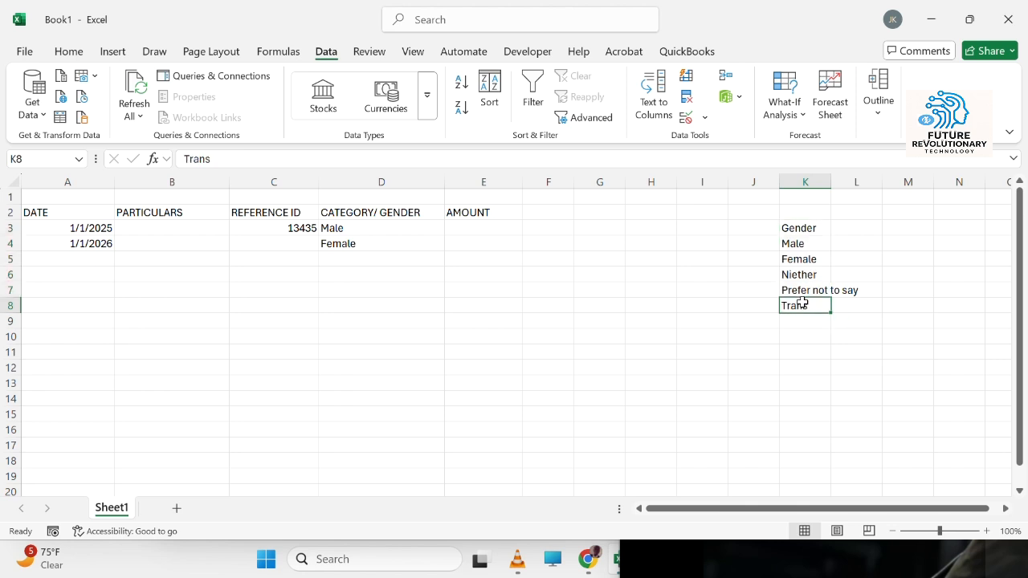
key("shift+Up")
key("shift+Up")
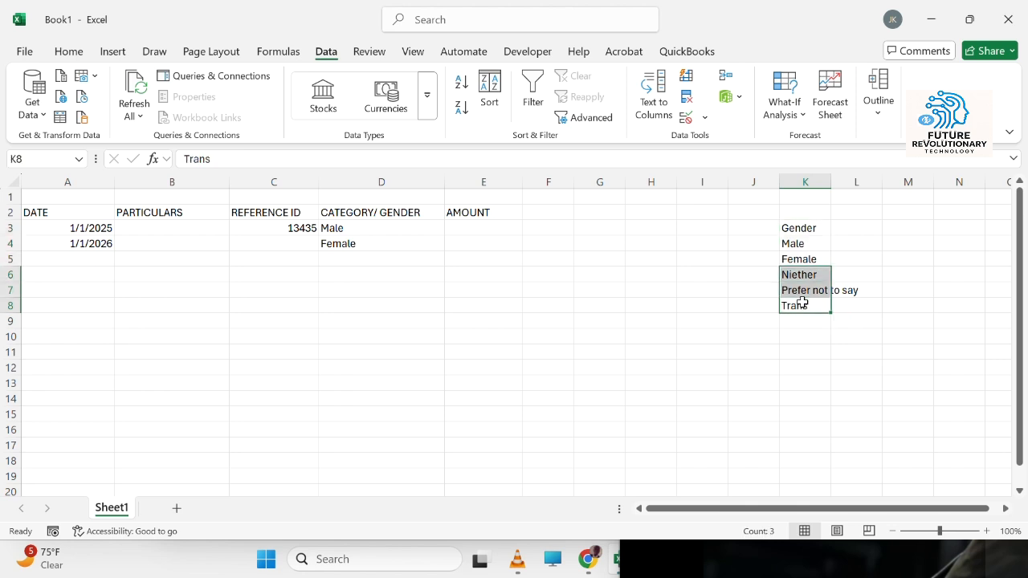
key("Delete")
Step: Convert the gender list K3:K5 into a table whose first row is the header
left_click_drag(800, 228, 794, 260)
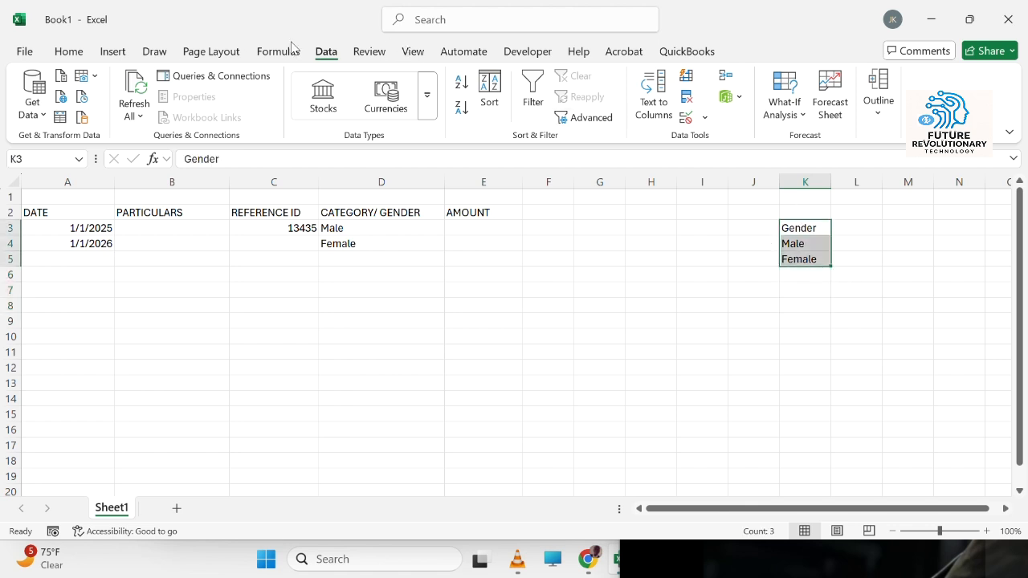
left_click(112, 51)
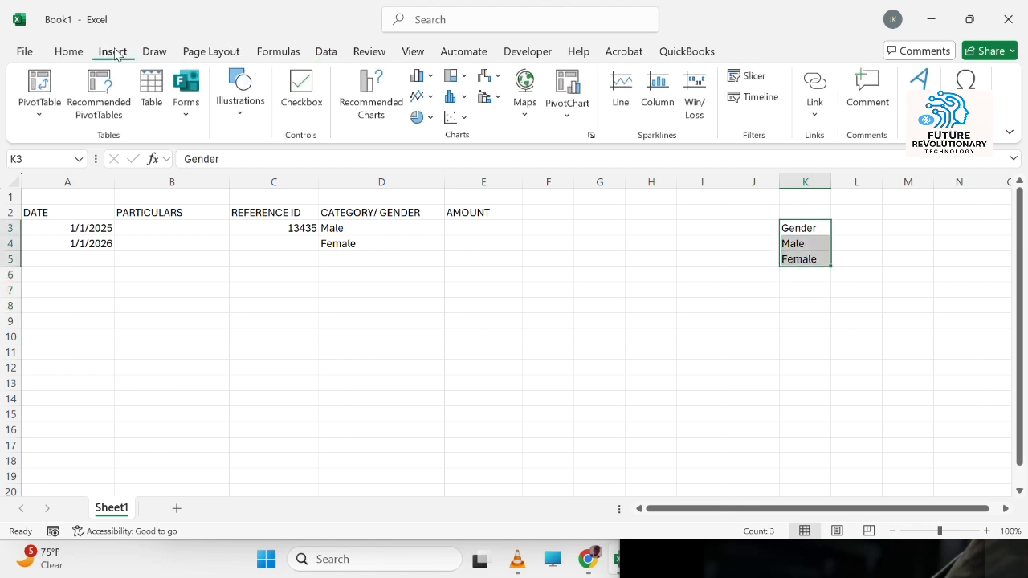
left_click(145, 89)
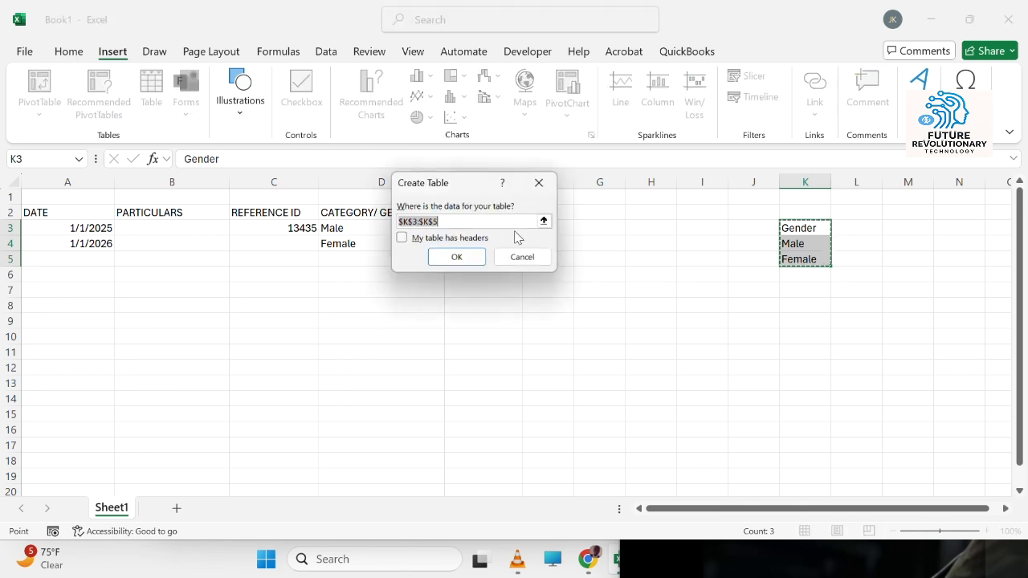
left_click(436, 240)
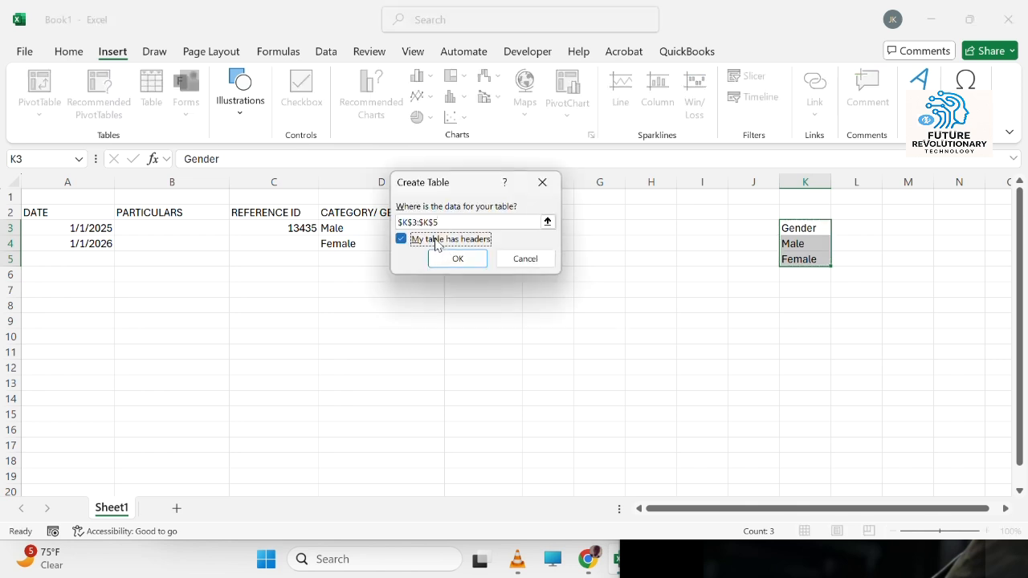
left_click(457, 258)
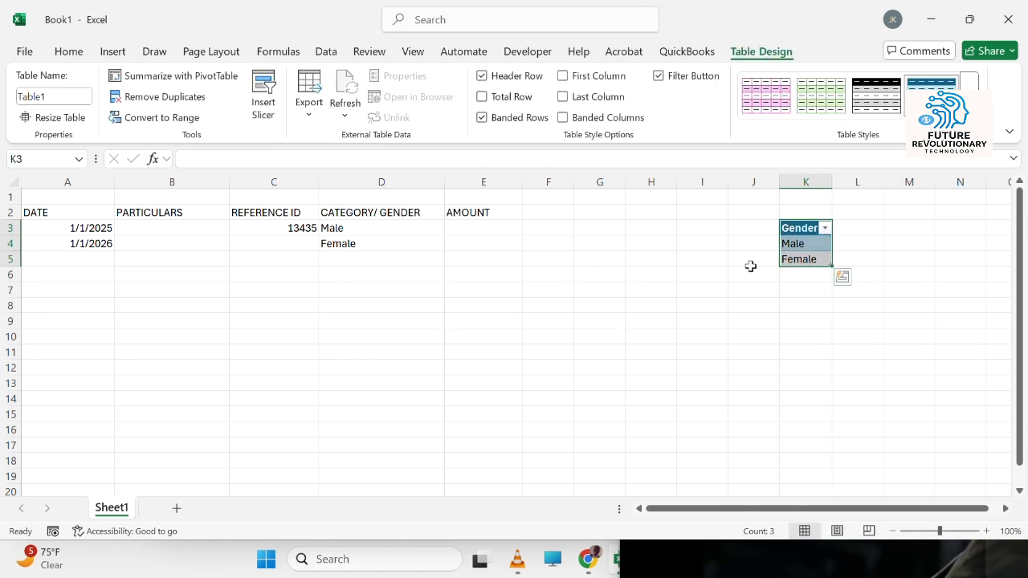
left_click(852, 321)
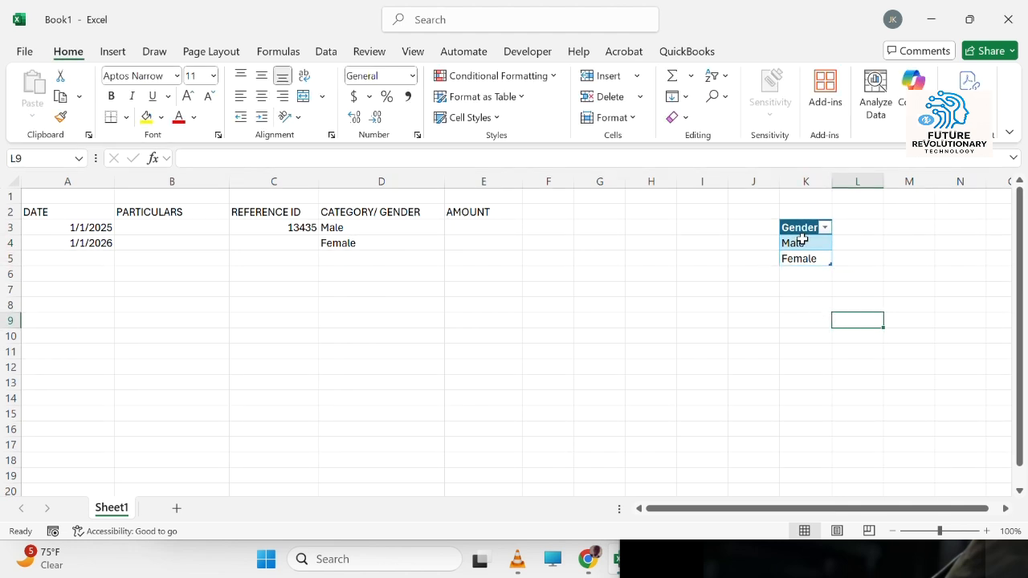
Step: Select the gender table's data cells to check the table's name
left_click_drag(802, 240, 802, 261)
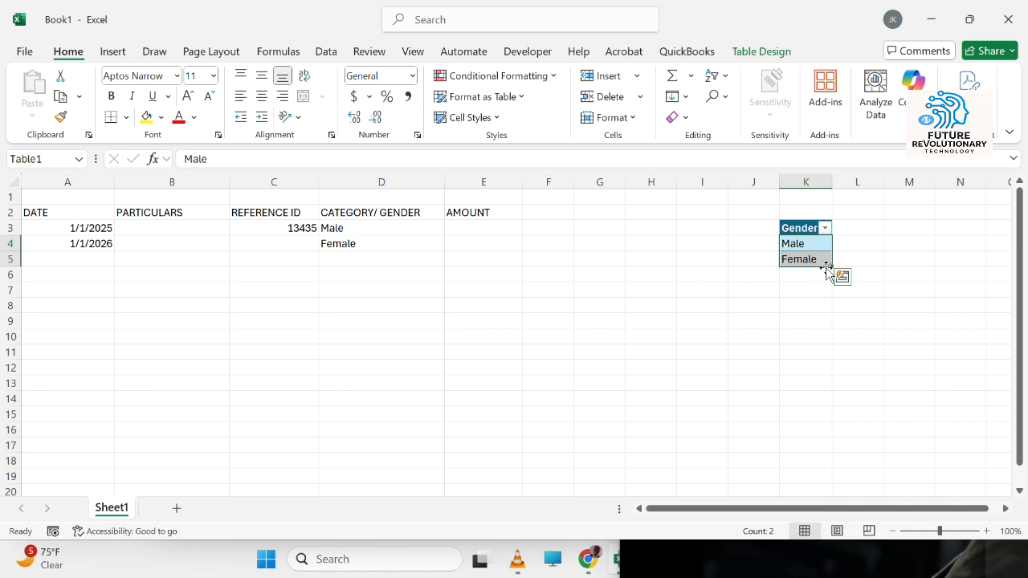
left_click(432, 229)
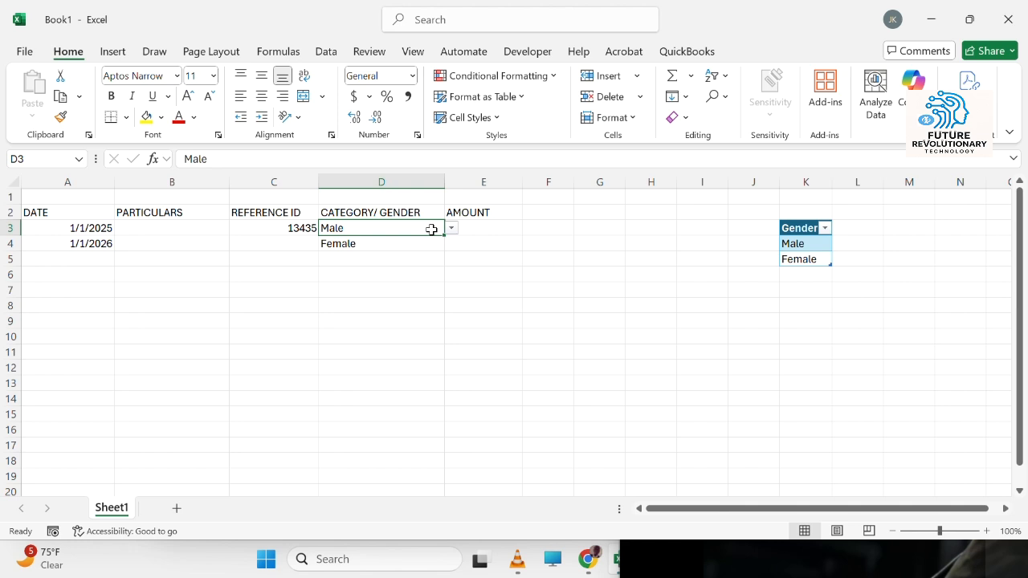
left_click(805, 244)
left_click_drag(805, 243, 803, 259)
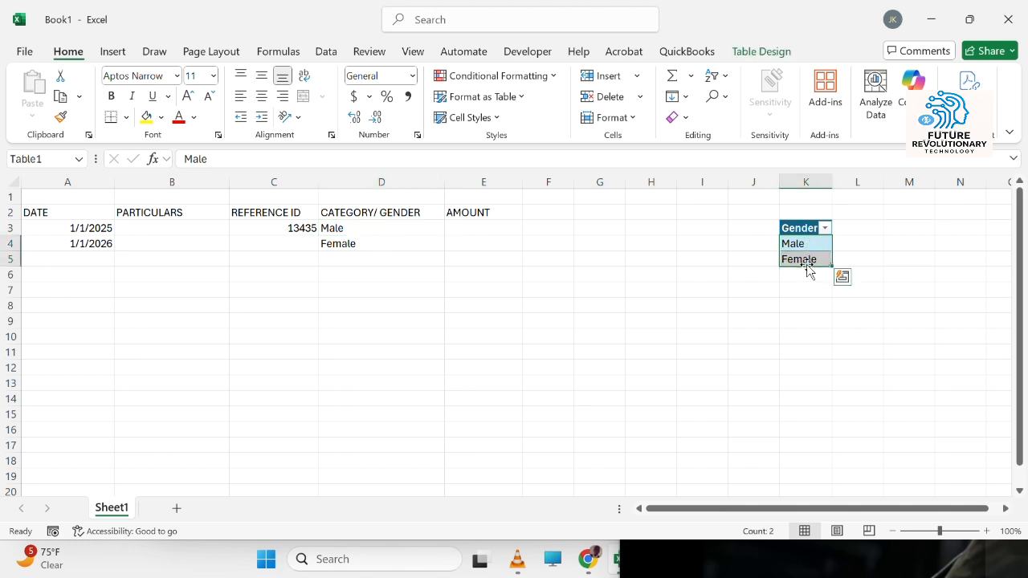
left_click(390, 227)
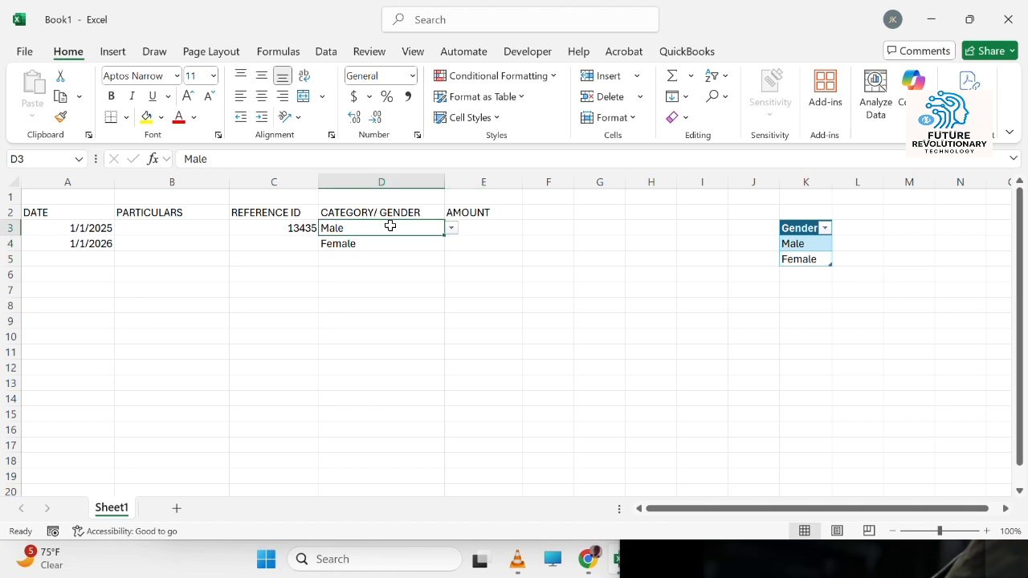
Step: Try to set D3's list validation source to =Table1
left_click(325, 51)
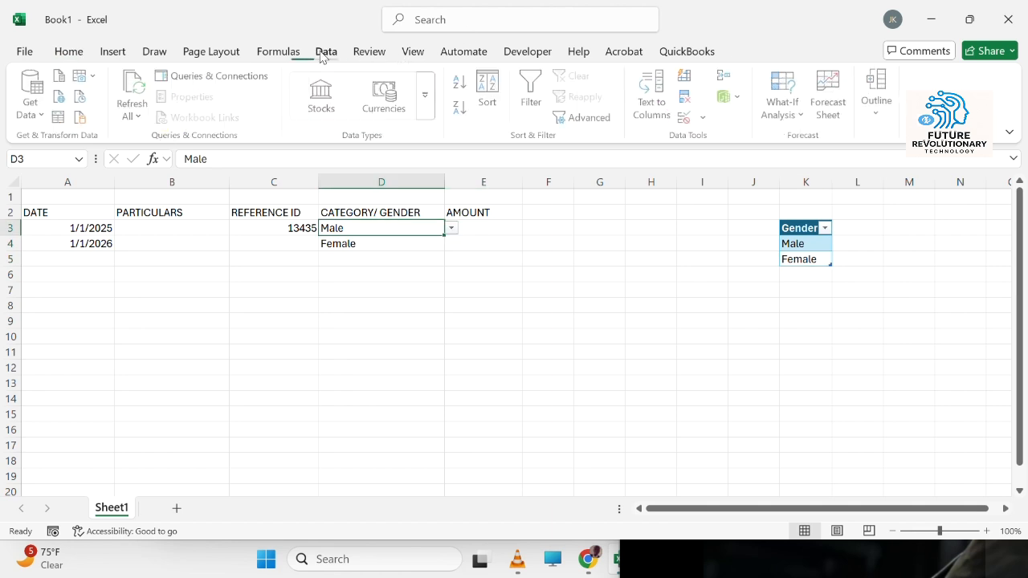
left_click(685, 118)
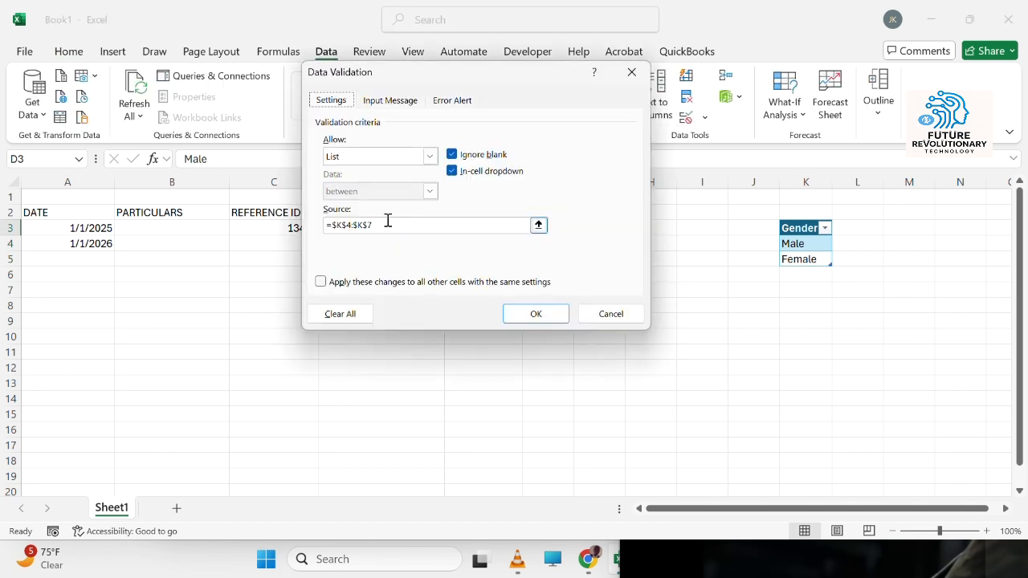
left_click_drag(390, 226, 264, 224)
type("ta")
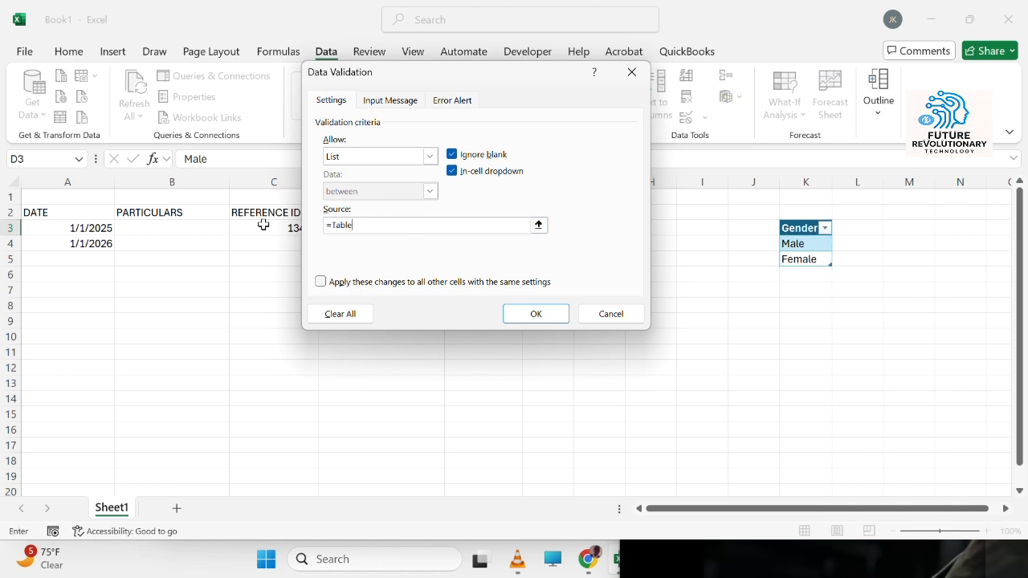
type("ble1")
key("Return")
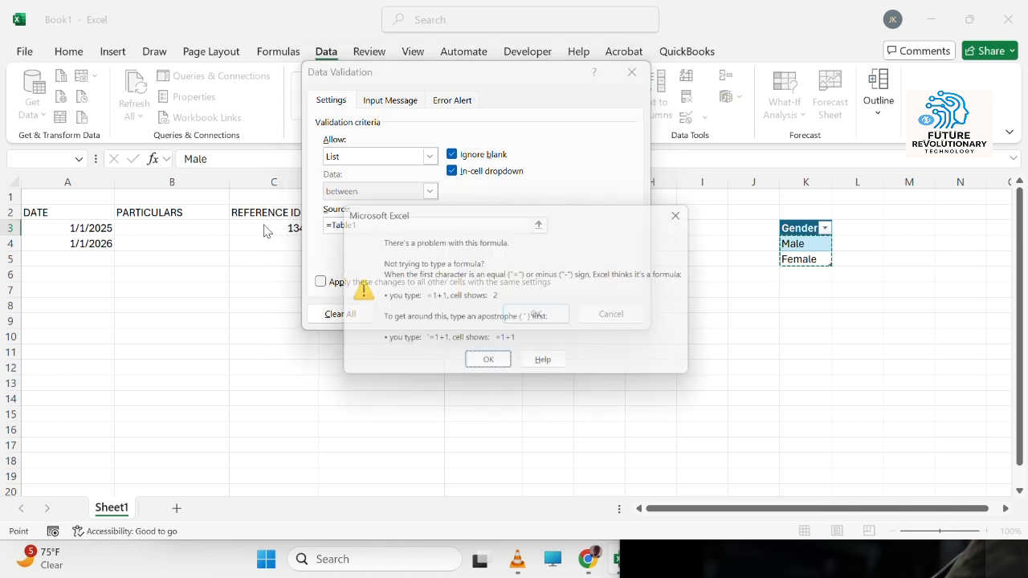
left_click(490, 367)
key("Escape")
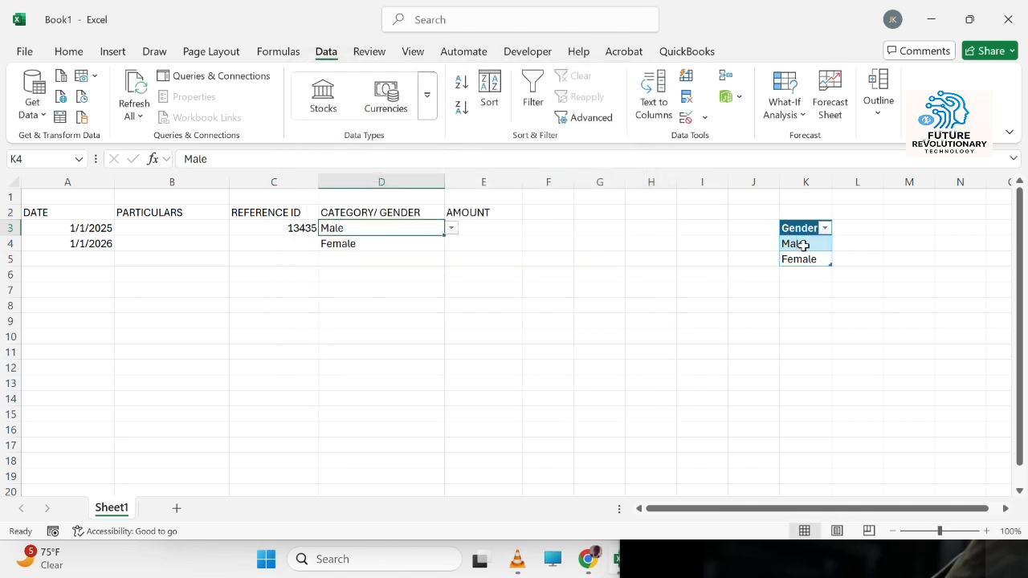
Step: Define a workbook name Gender referring to the table's Gender column, =Table1[Gender]
left_click_drag(803, 245, 807, 257)
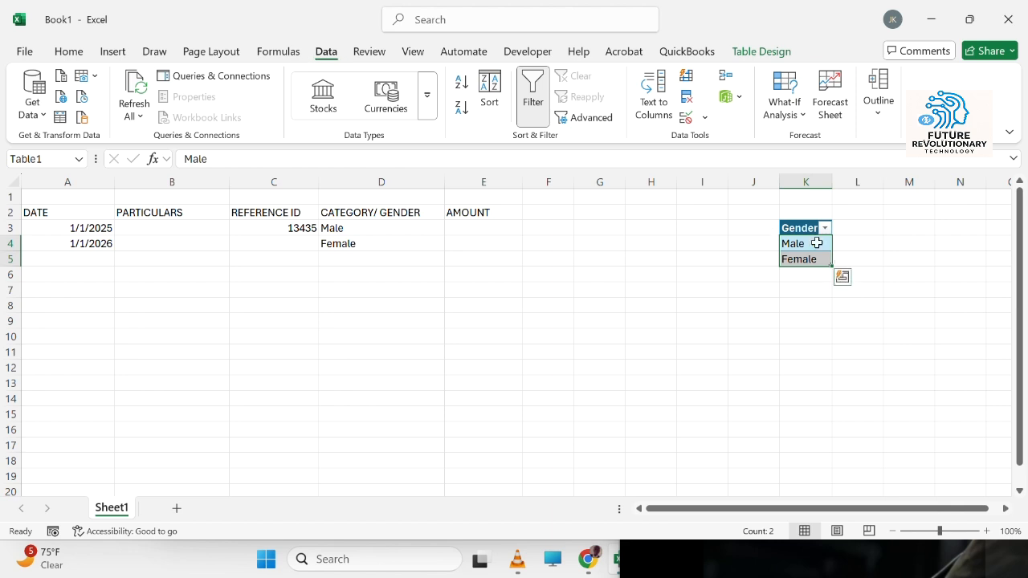
left_click(286, 53)
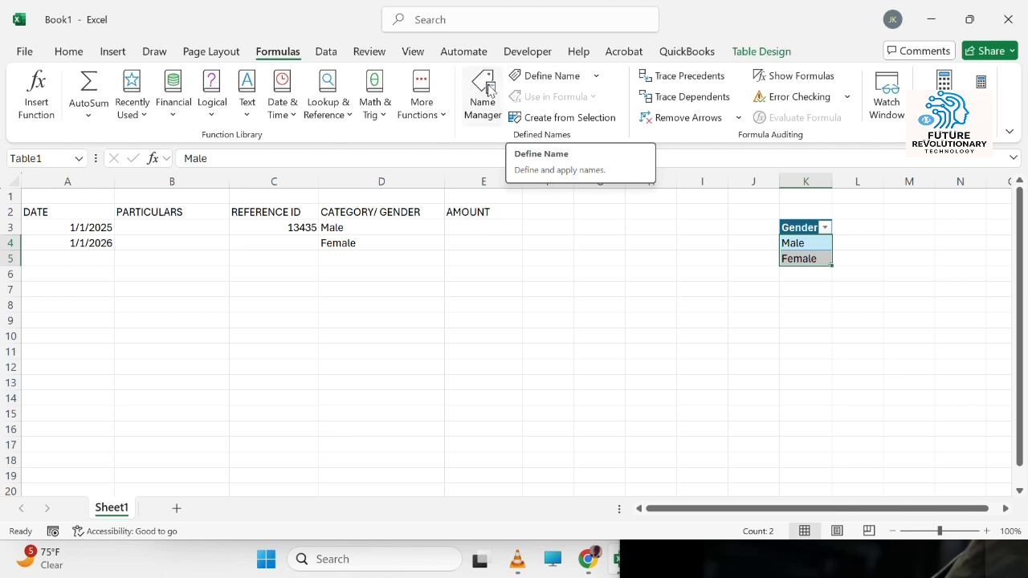
left_click(536, 77)
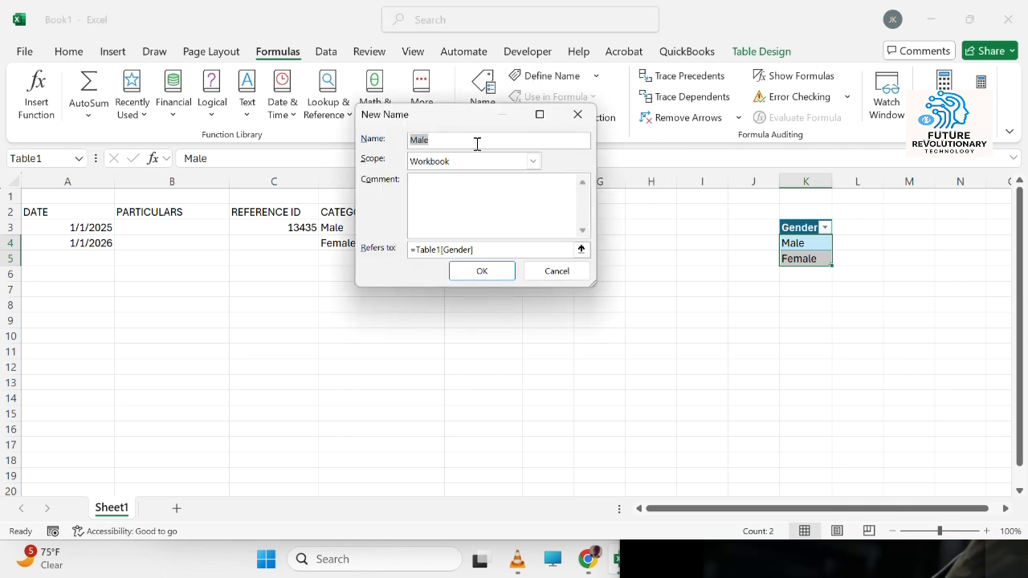
type("Gender")
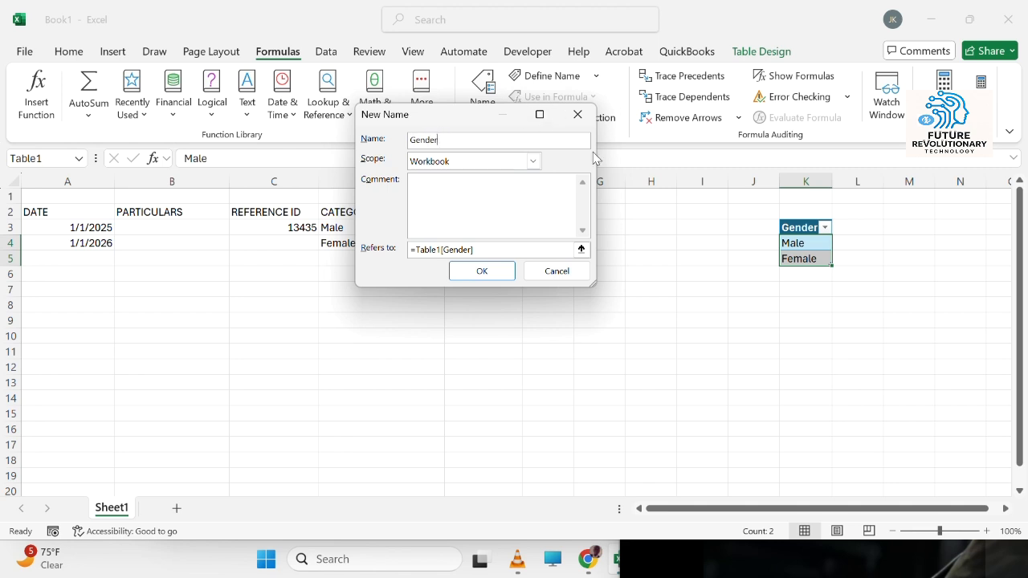
left_click(484, 271)
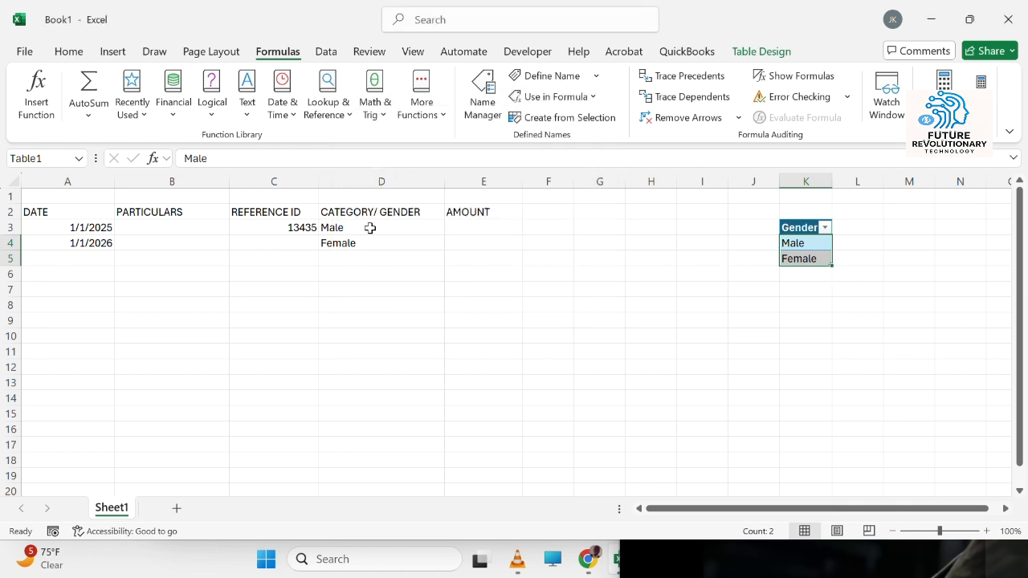
Step: Set D3's list validation source to =Gender and apply the change to all cells with the same settings
left_click(370, 229)
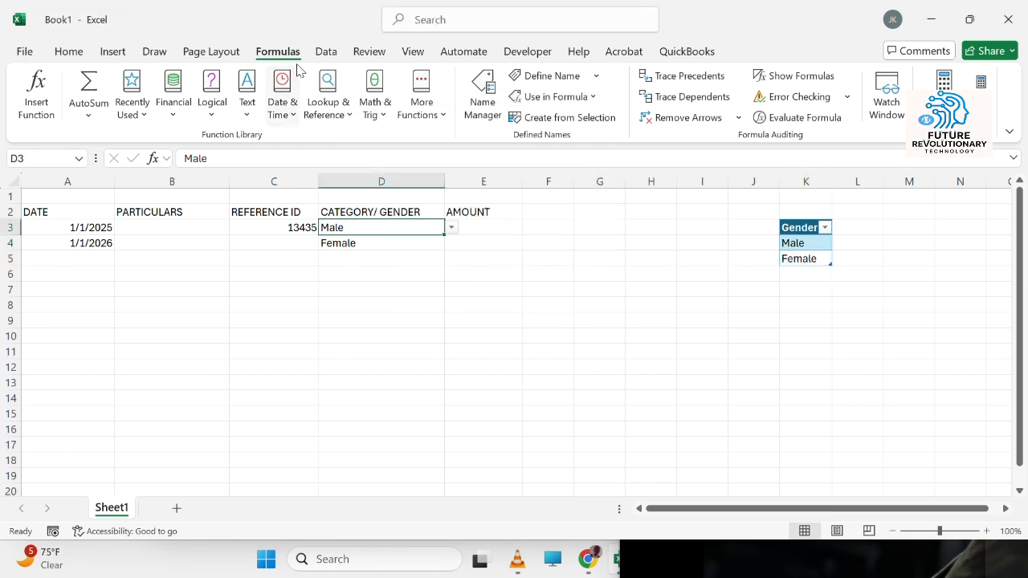
left_click(326, 50)
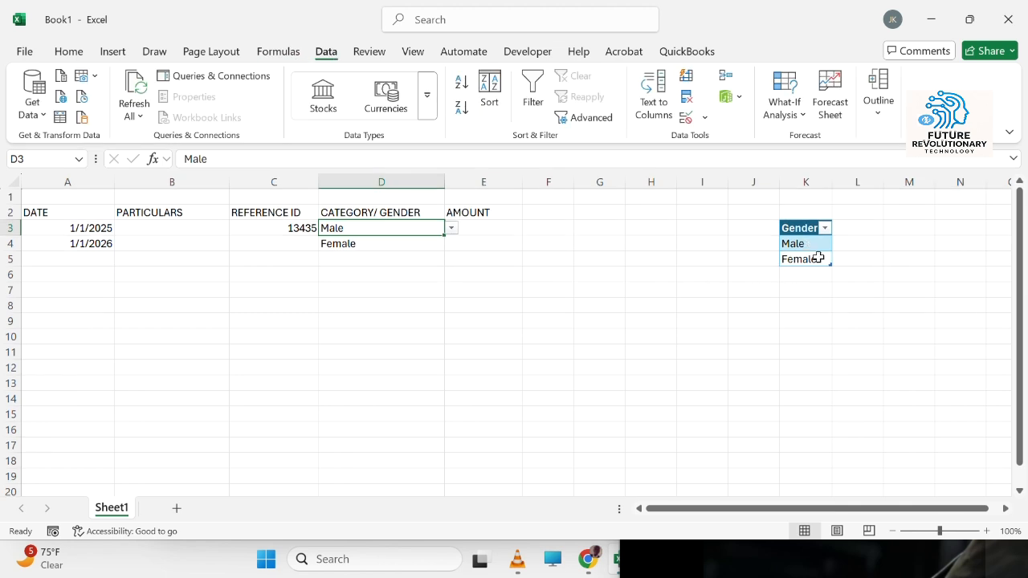
left_click(684, 118)
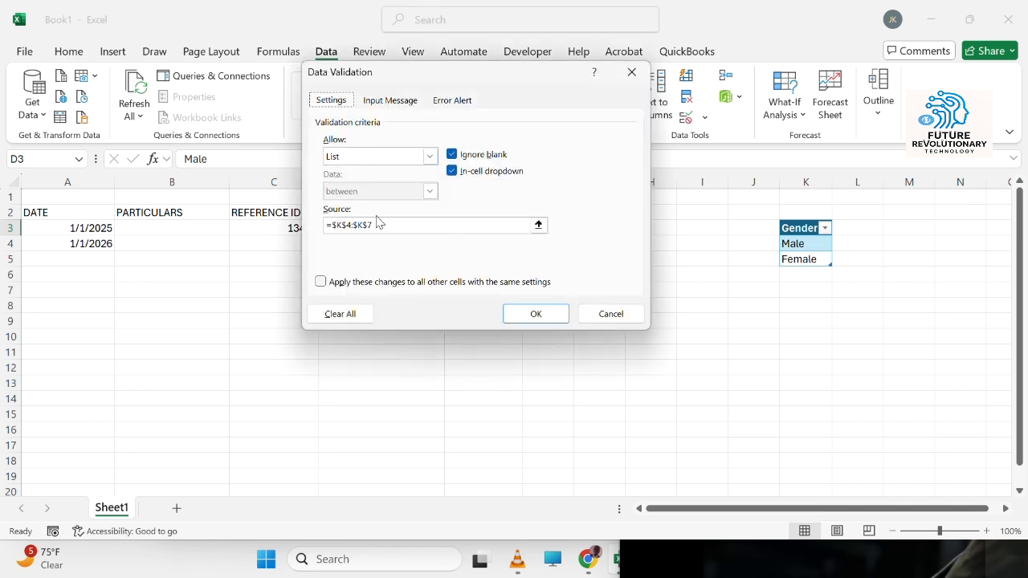
left_click_drag(401, 228, 339, 226)
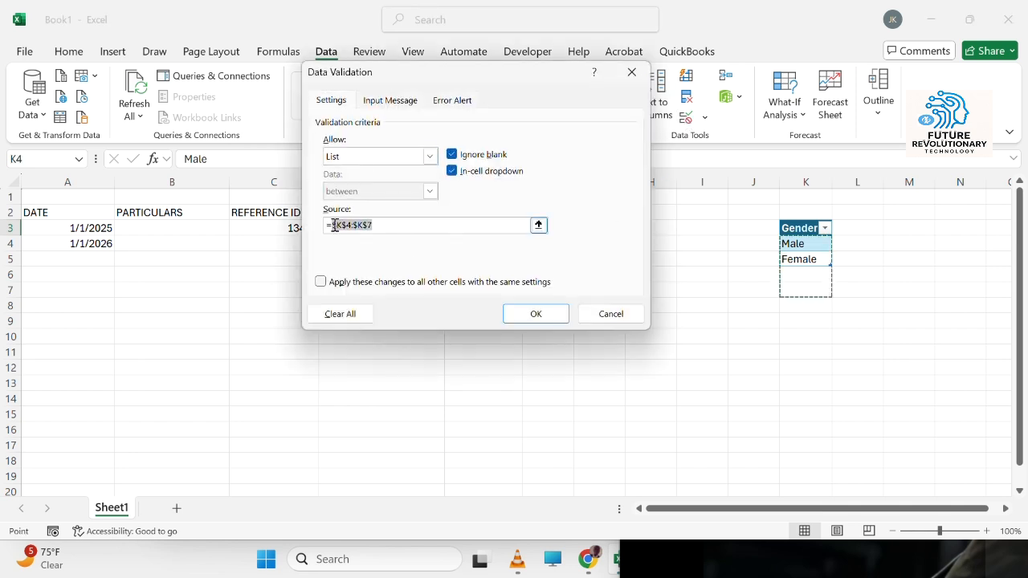
key("BackSpace")
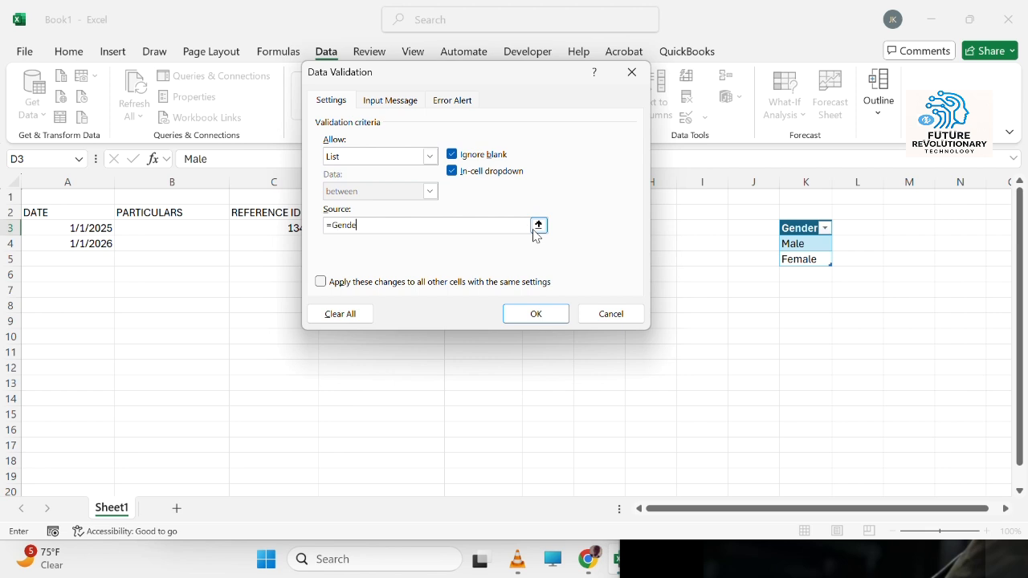
left_click(344, 283)
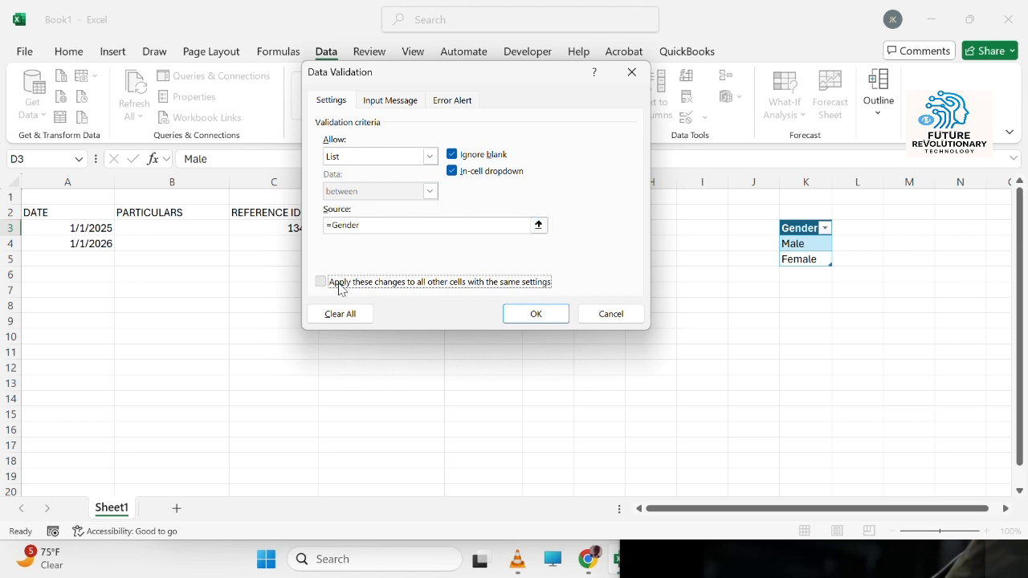
left_click(544, 314)
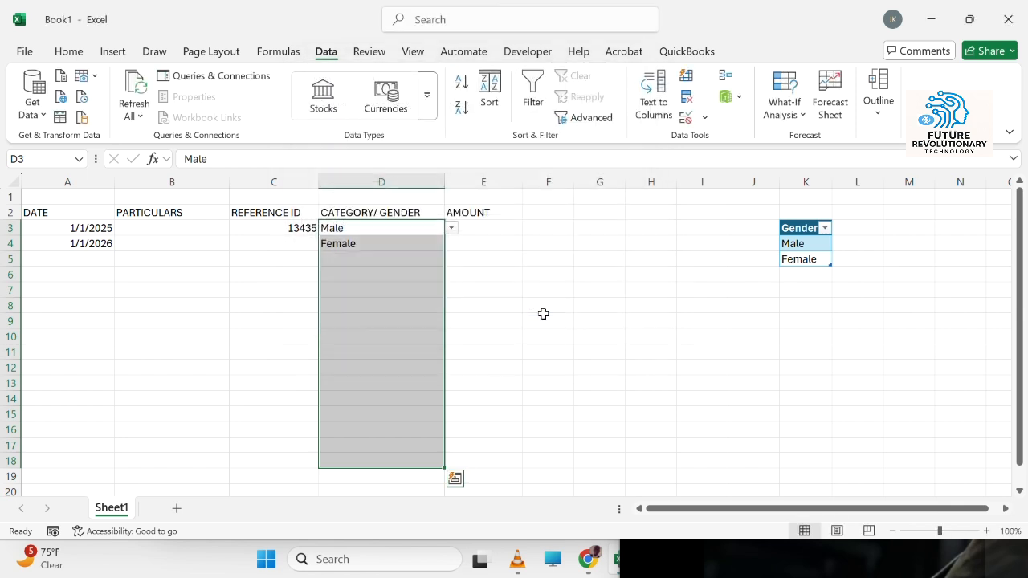
Step: Choose Female from D3's gender dropdown
left_click(452, 228)
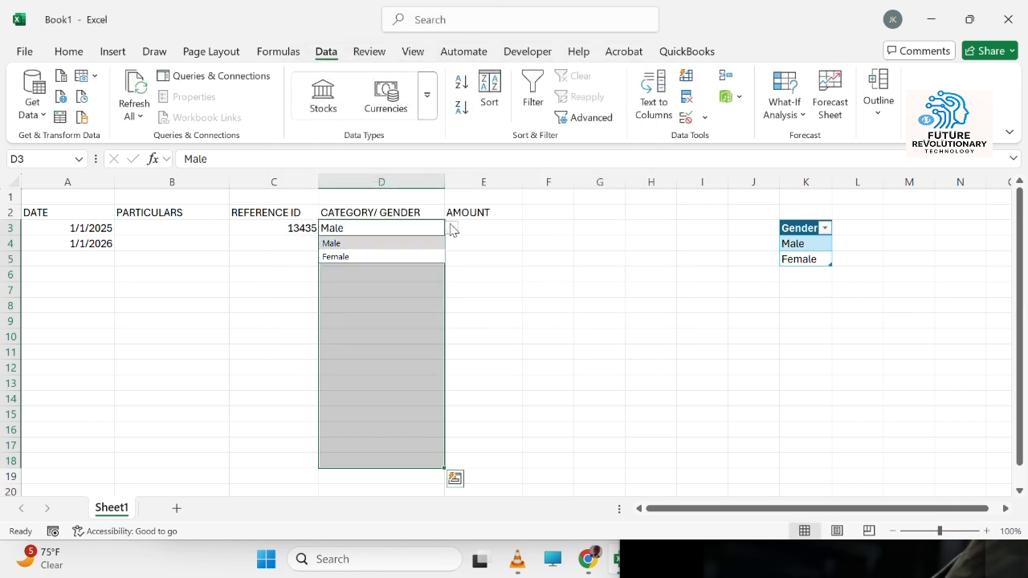
left_click(419, 257)
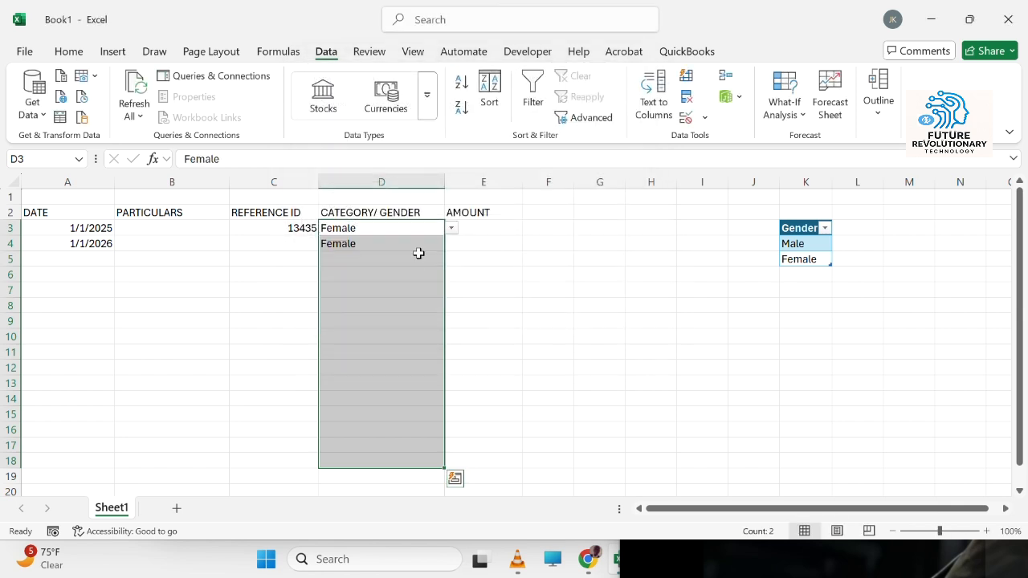
left_click(821, 274)
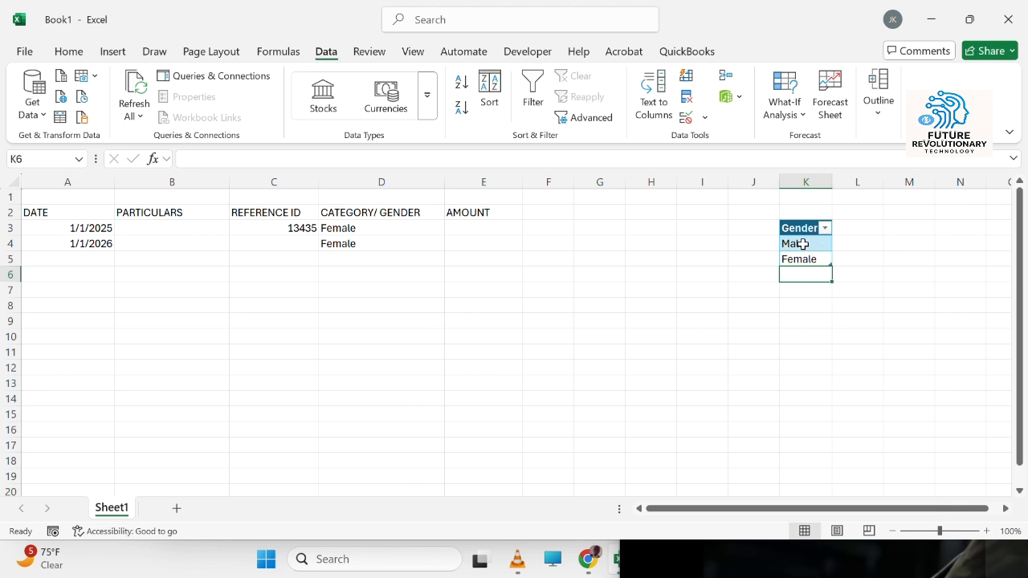
left_click(417, 239)
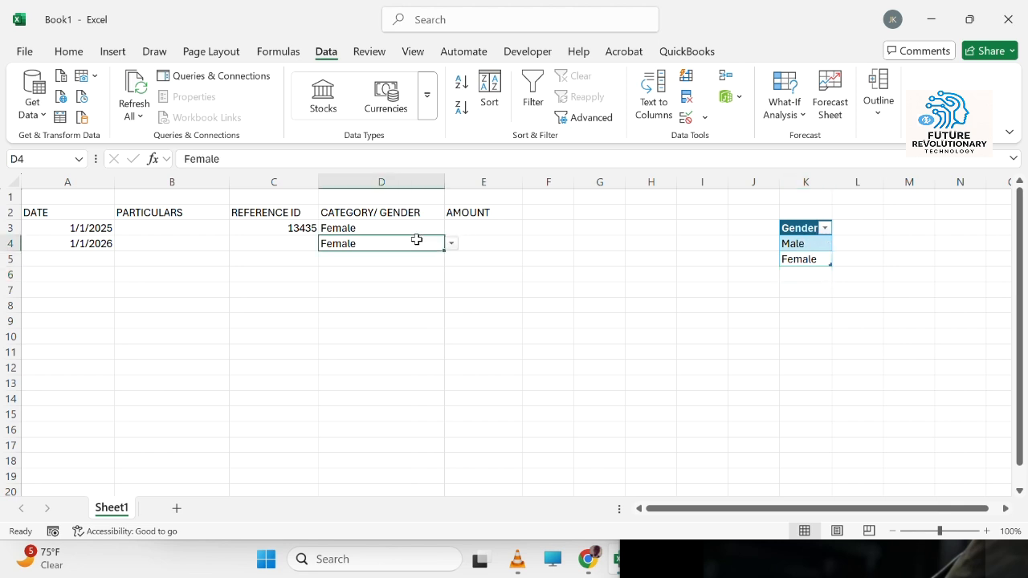
Step: Add Niether below Female in the gender table and open D3's dropdown to check its options
left_click(817, 278)
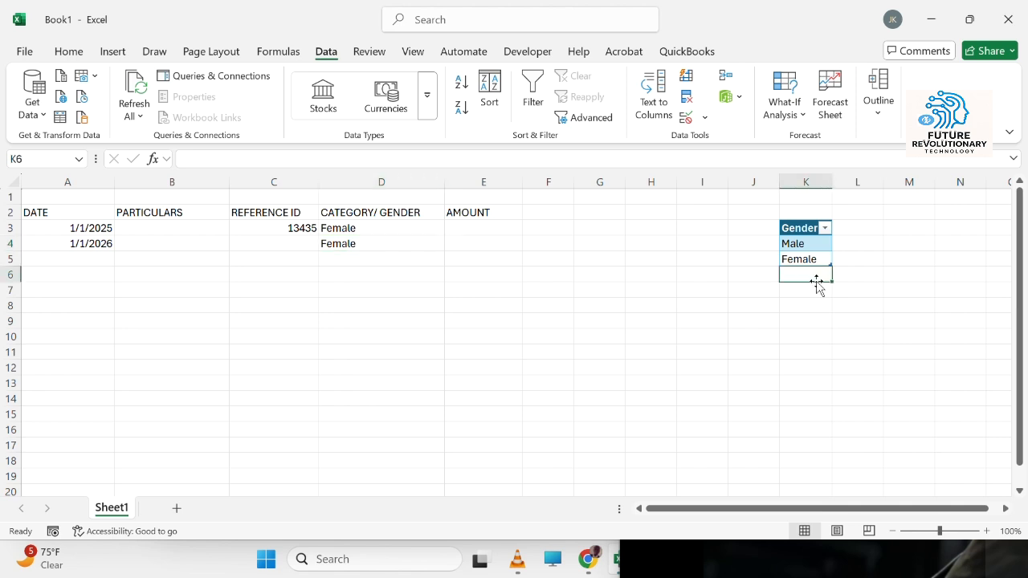
type("Niether")
key("Return")
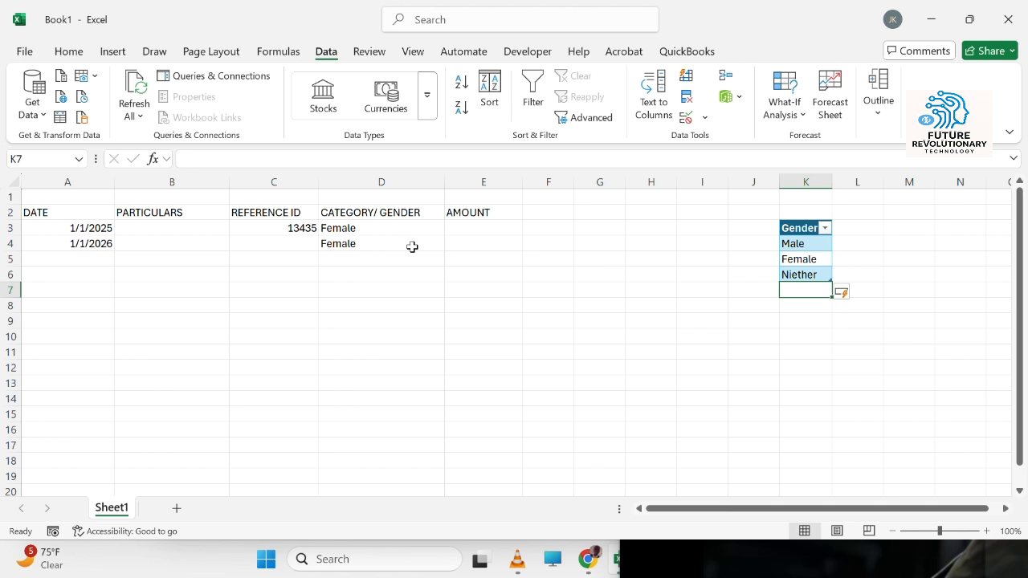
left_click(395, 228)
left_click(450, 230)
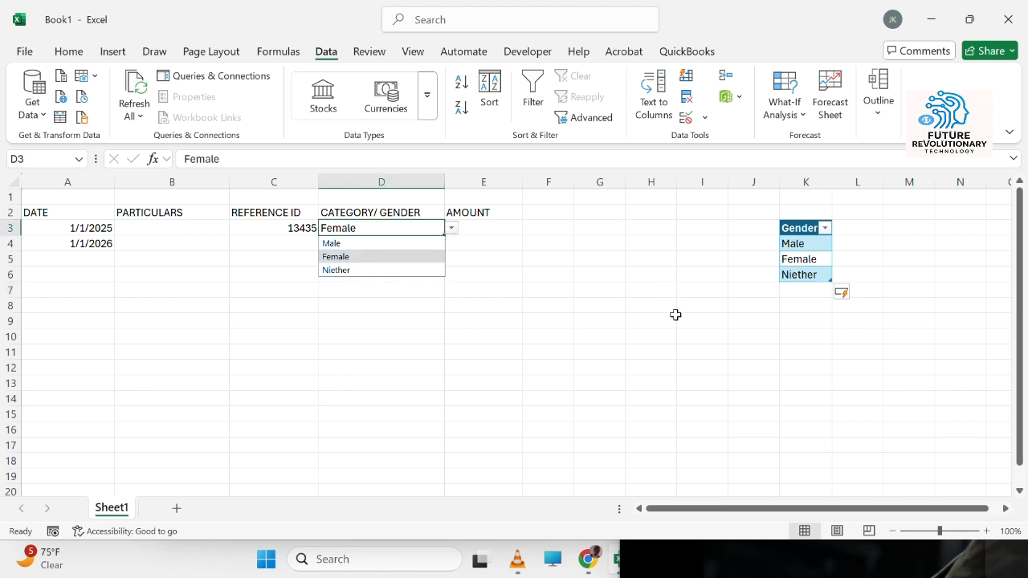
Step: Add Trans below Niether in the gender table and open D4's dropdown to check its options
left_click(806, 304)
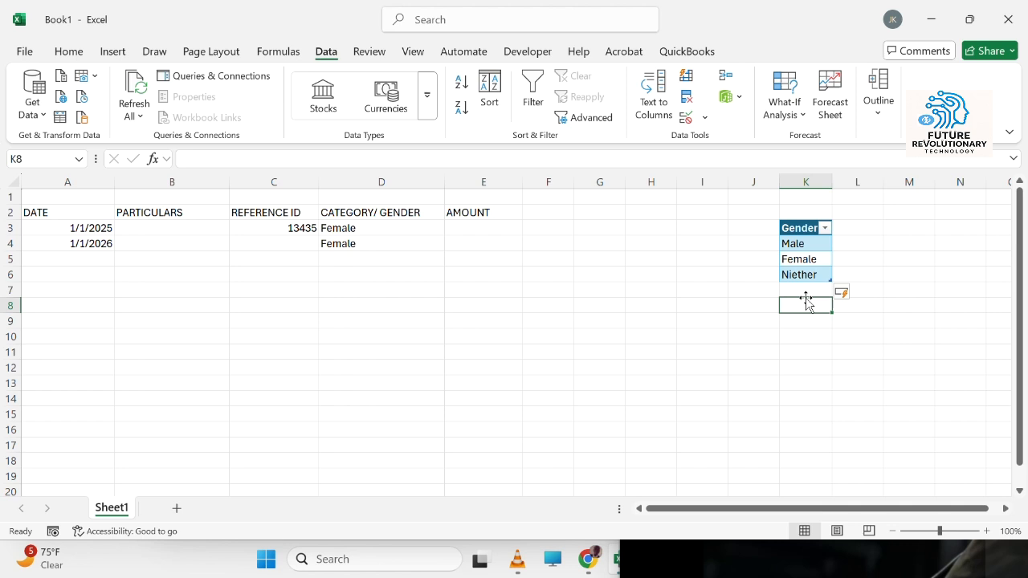
key("Up")
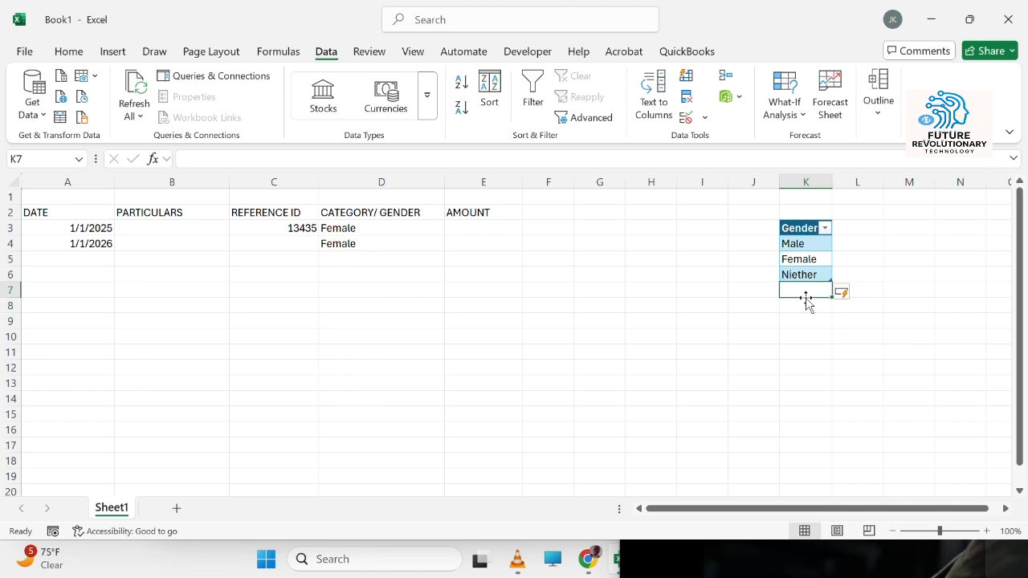
type("Trans")
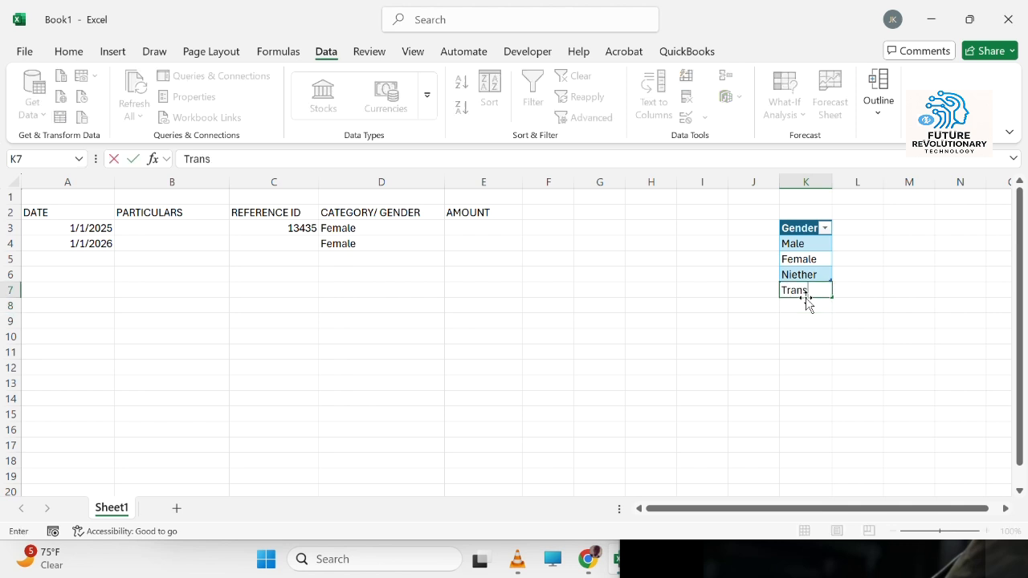
key("Return")
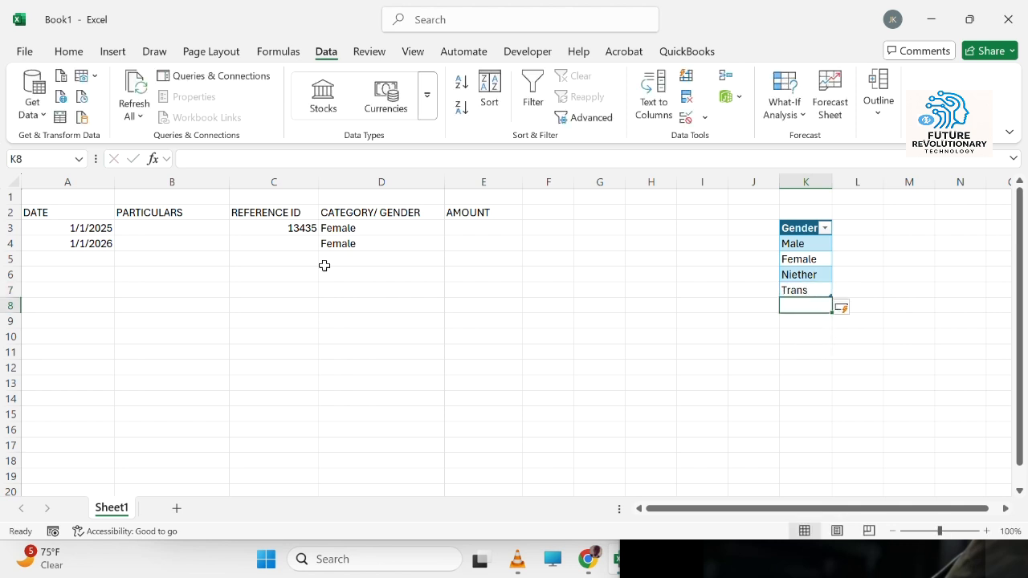
left_click(393, 241)
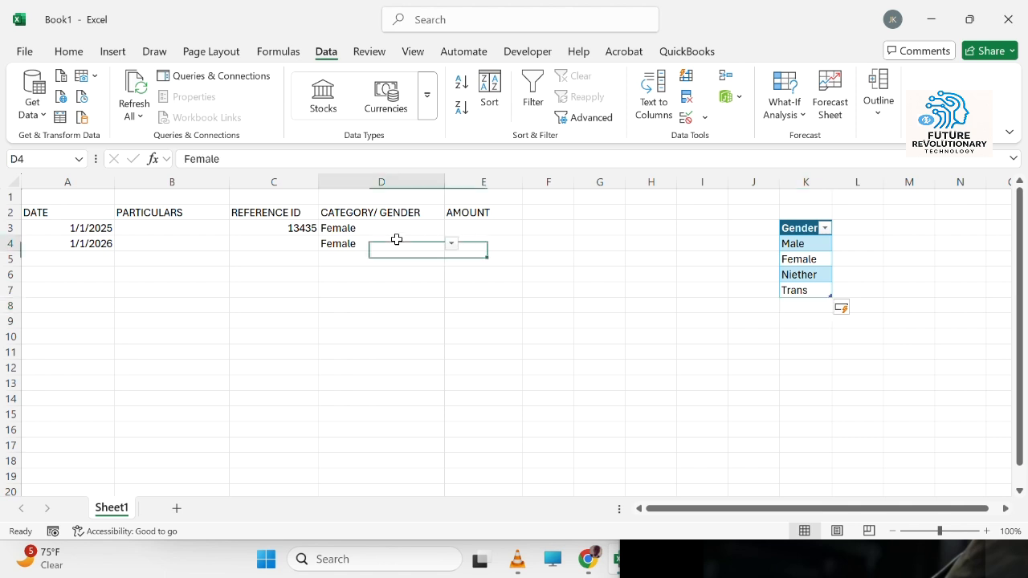
left_click(452, 244)
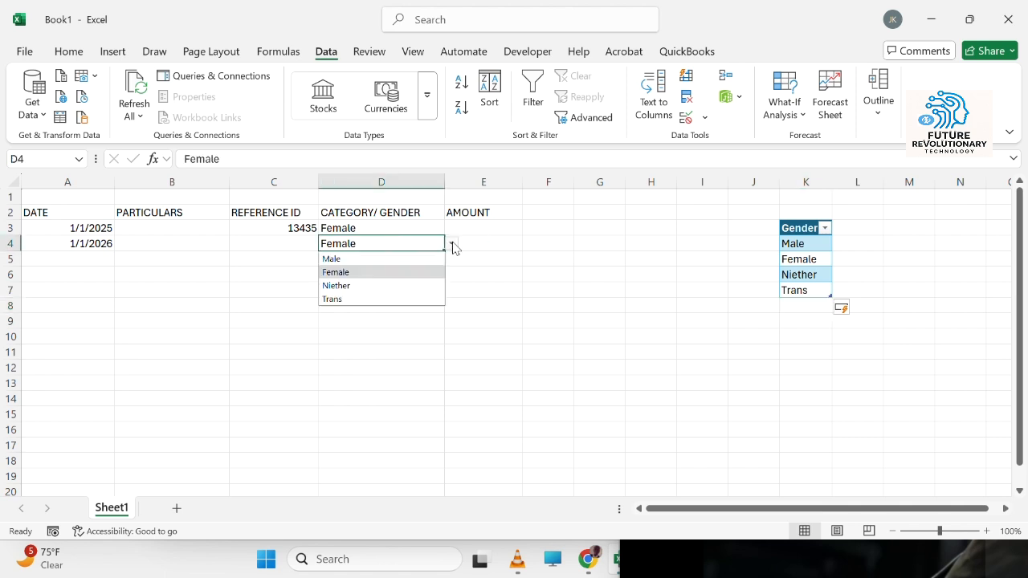
Step: Add Prefer not to say below Trans in the gender table and open D4's dropdown to check it
left_click(805, 304)
type("Prefer")
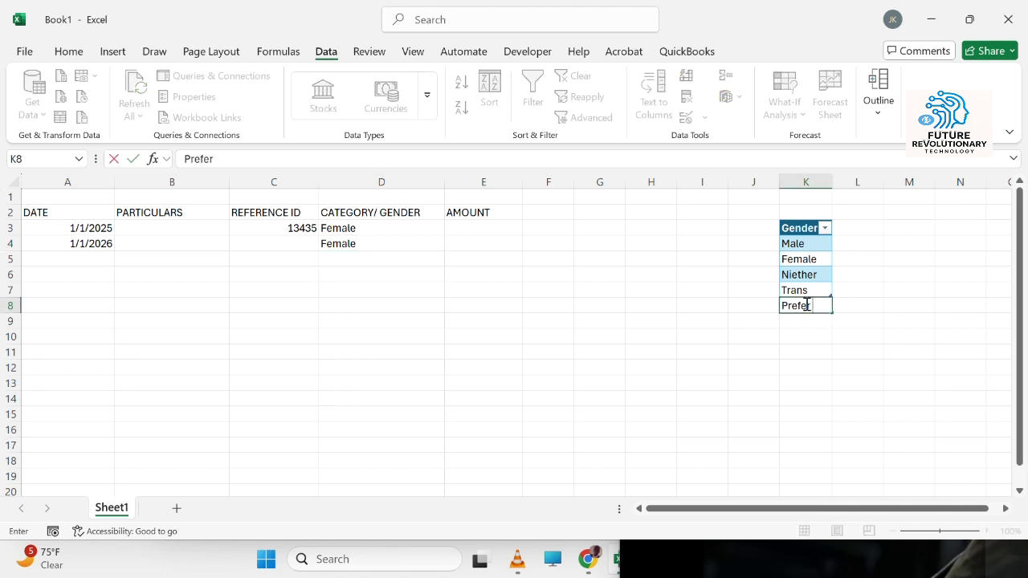
type(" not to say")
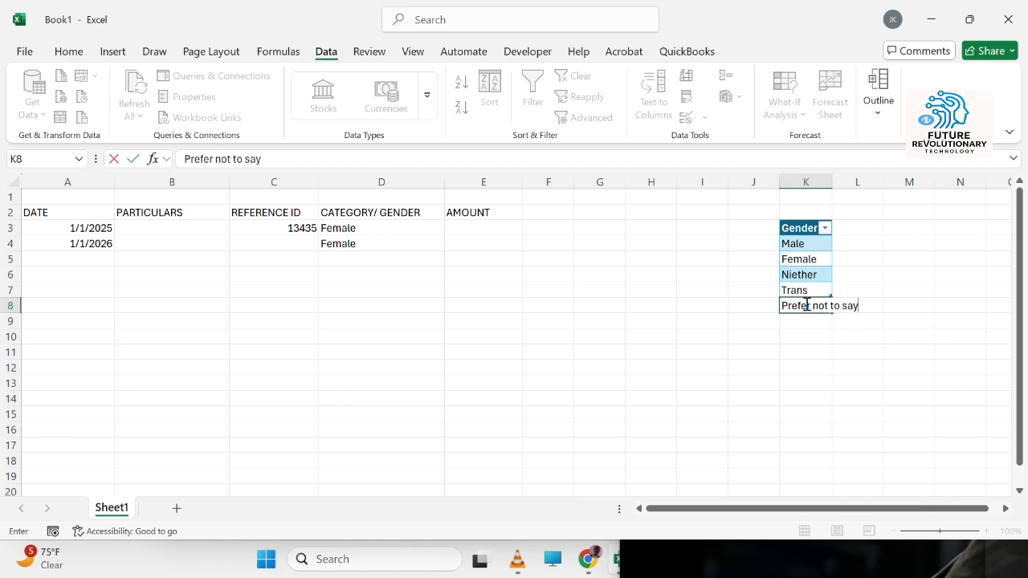
key("Return")
left_click(410, 241)
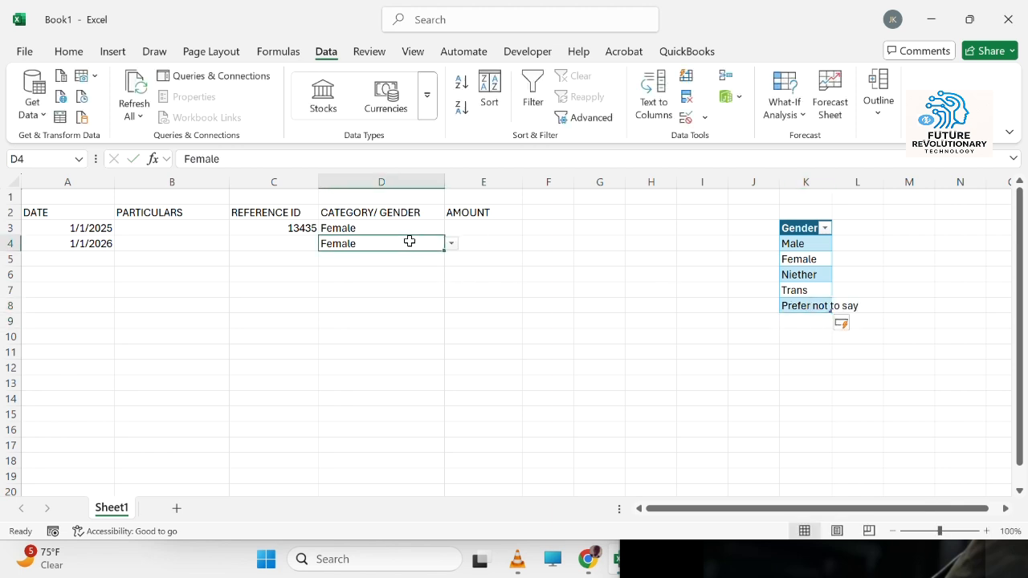
left_click(452, 244)
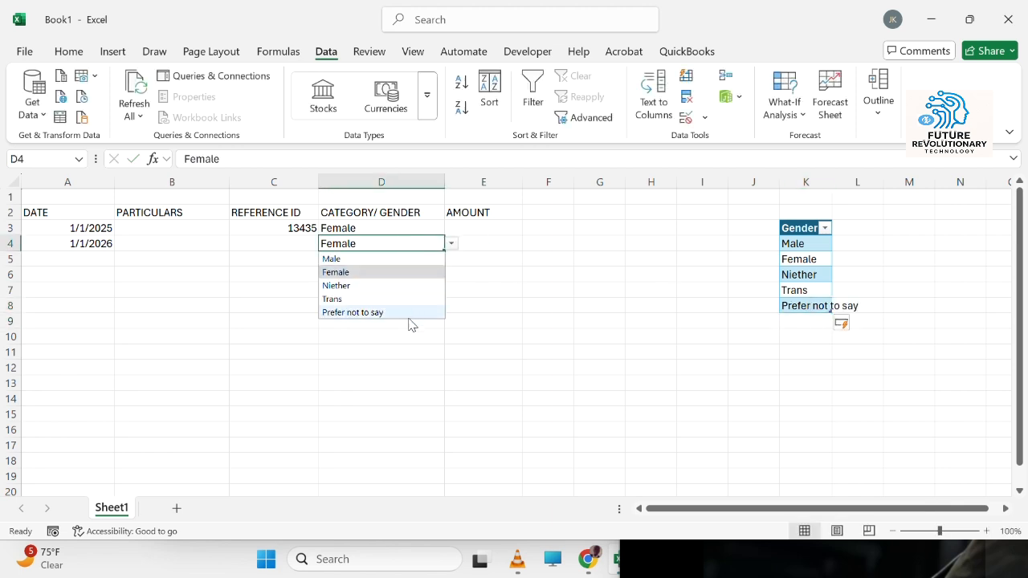
left_click(672, 320)
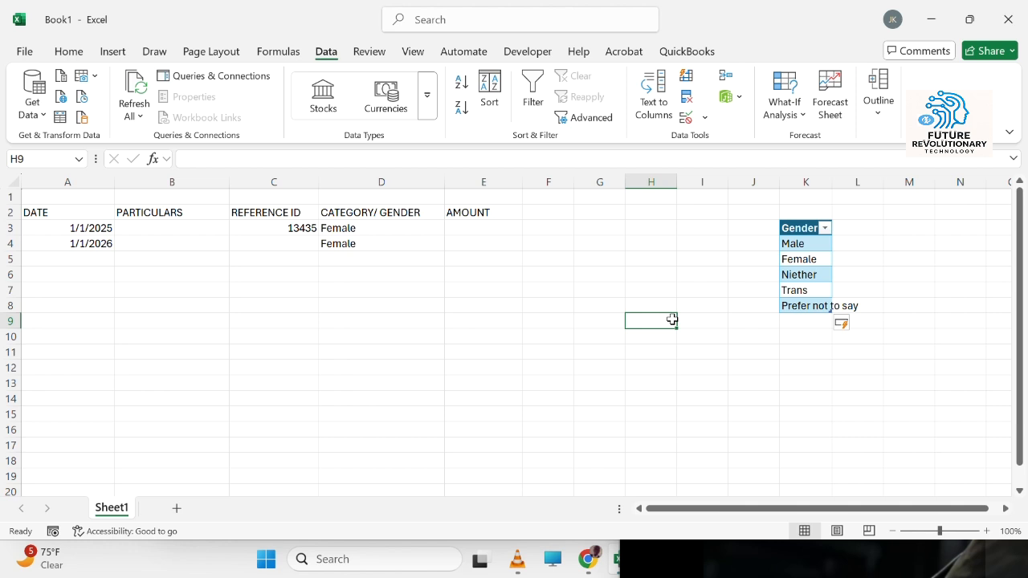
left_click(404, 231)
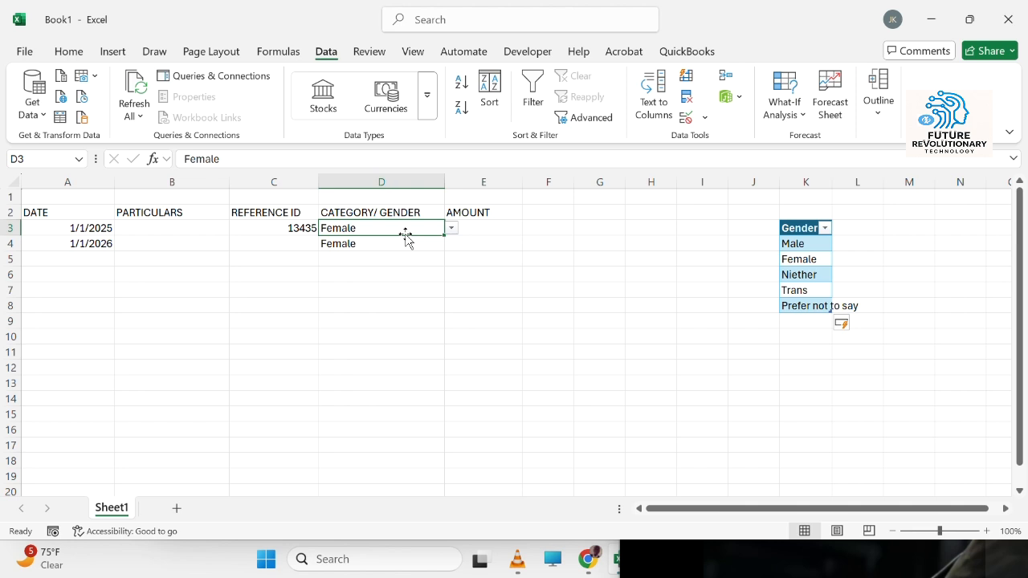